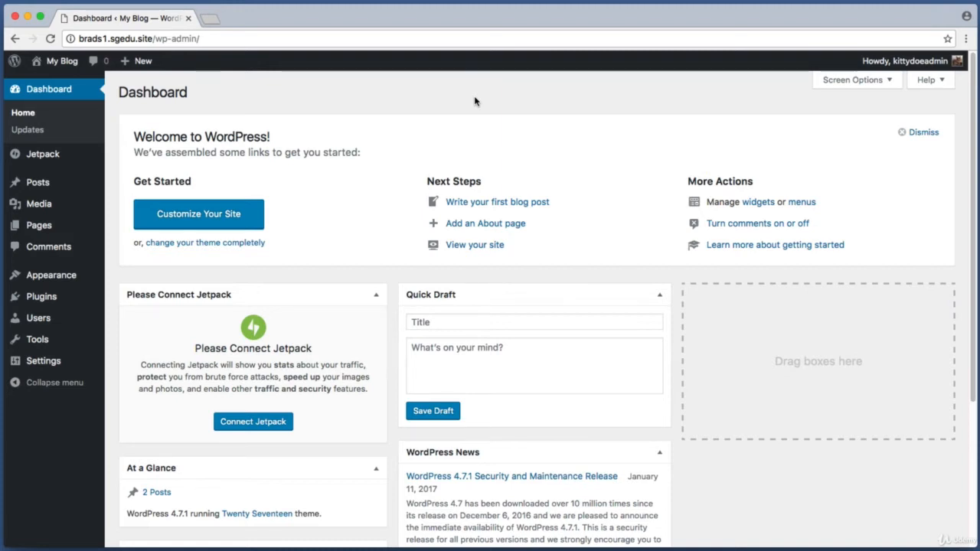
- Examine the domain and the /wp-admin/ part of the dashboard's web address
left_click(162, 36)
left_click(414, 109)
left_click_drag(426, 113, 219, 114)
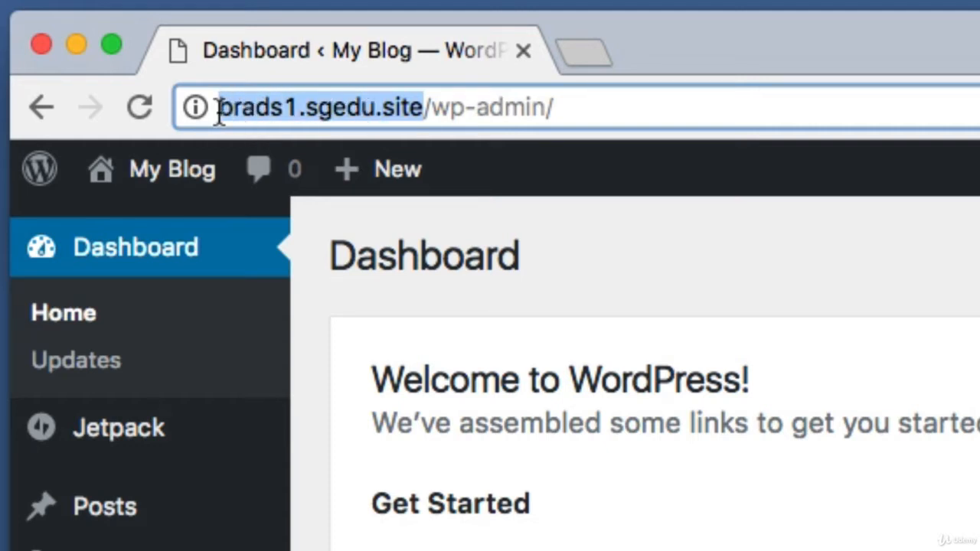
left_click(422, 107)
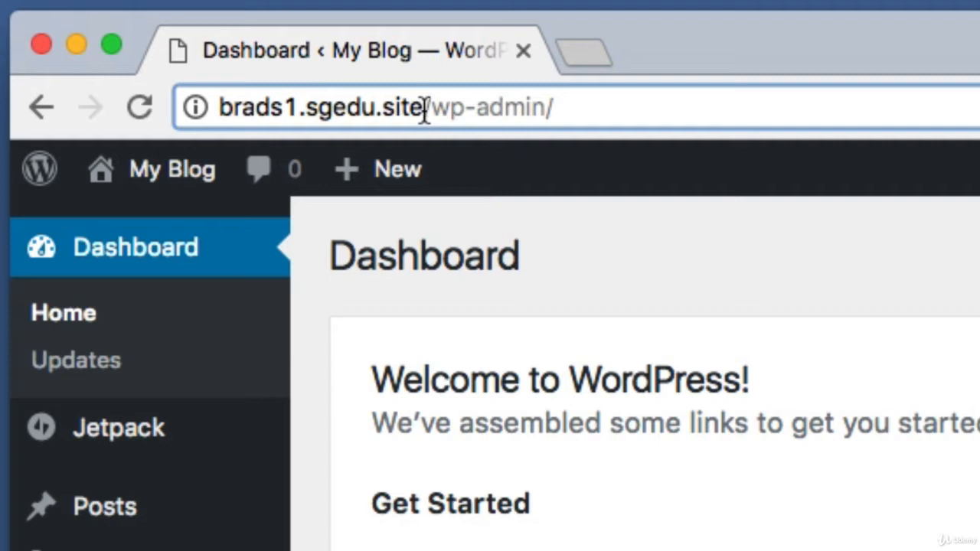
left_click_drag(423, 107, 561, 119)
key("shift+End")
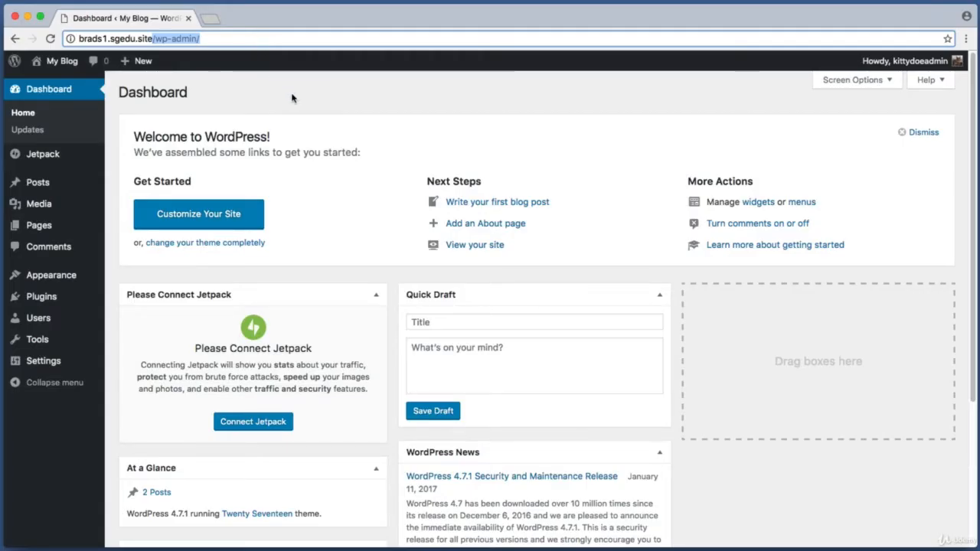
left_click(291, 98)
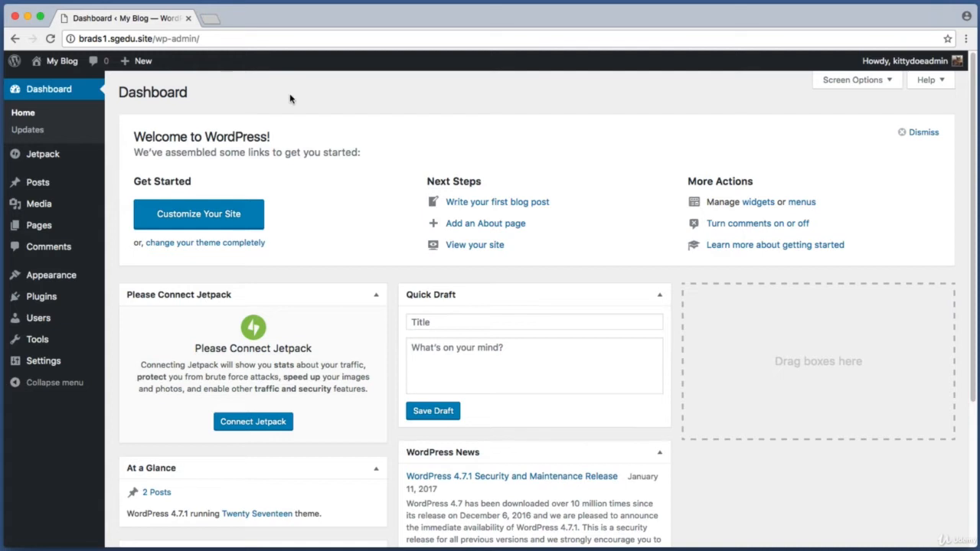
key("super+shift+4")
left_click_drag(2, 74, 114, 431)
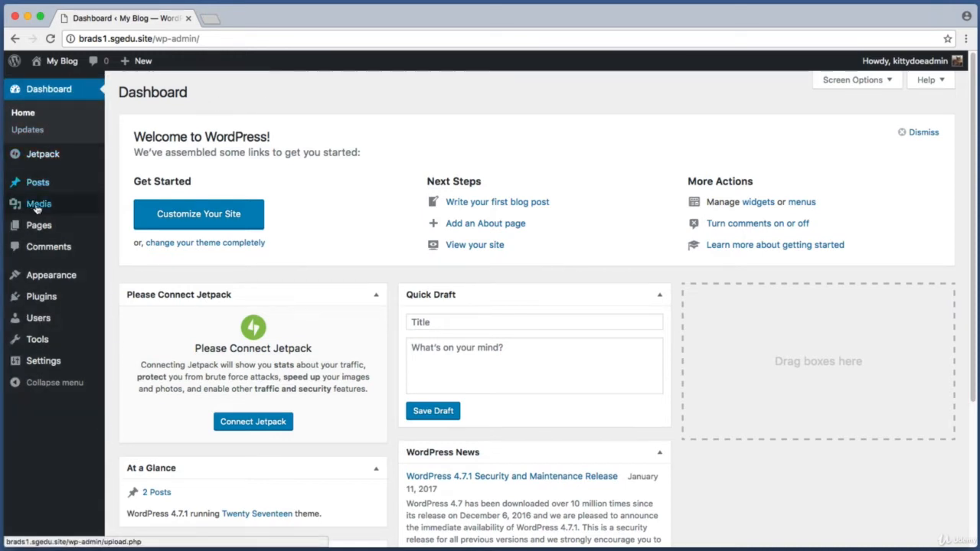
- Create a new page with the title "About Us"
mouse_move(65, 230)
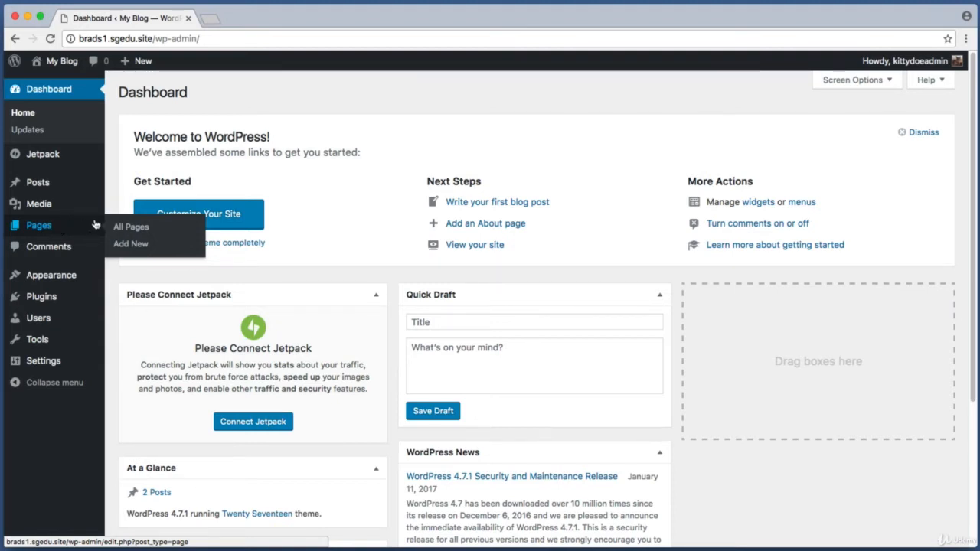
left_click(149, 245)
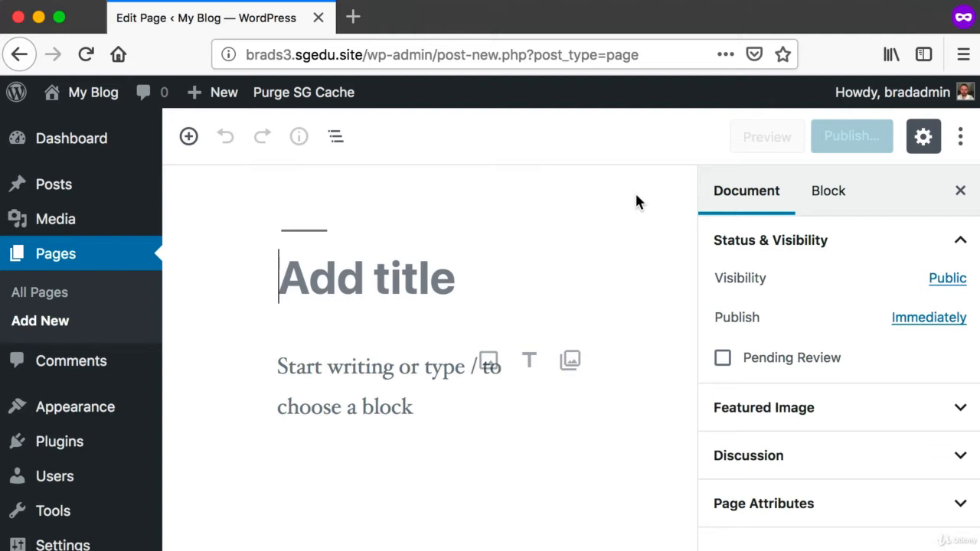
key("super+shift+4")
left_click_drag(285, 257, 505, 307)
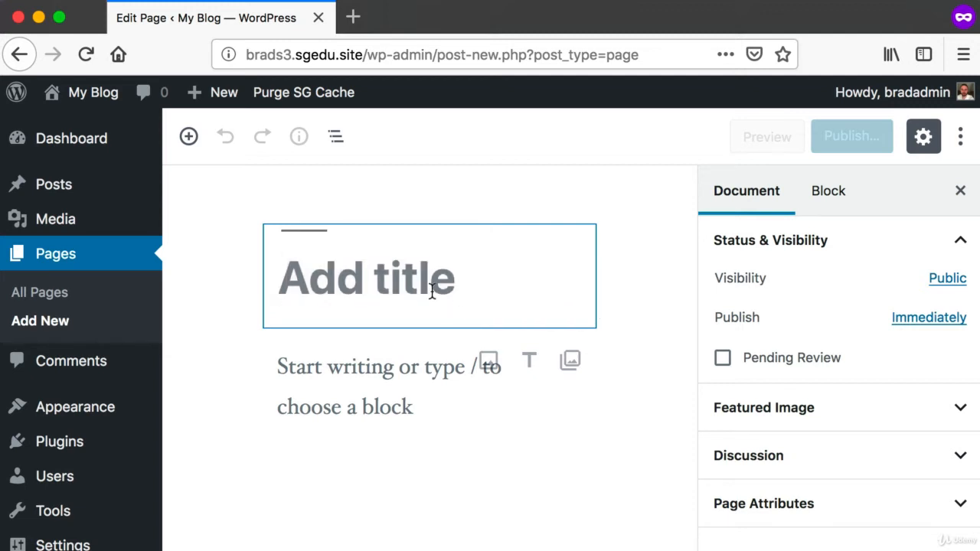
type("About Us")
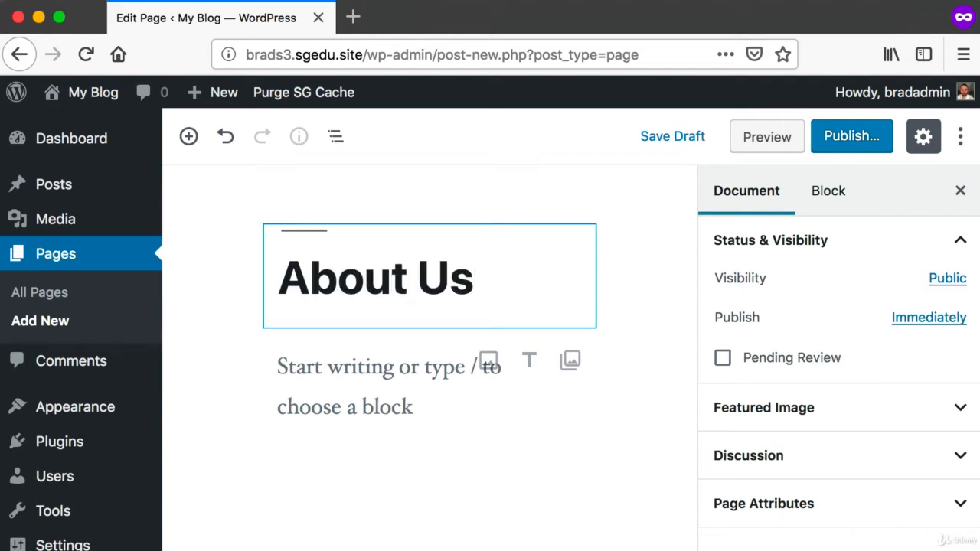
left_click_drag(475, 277, 280, 275)
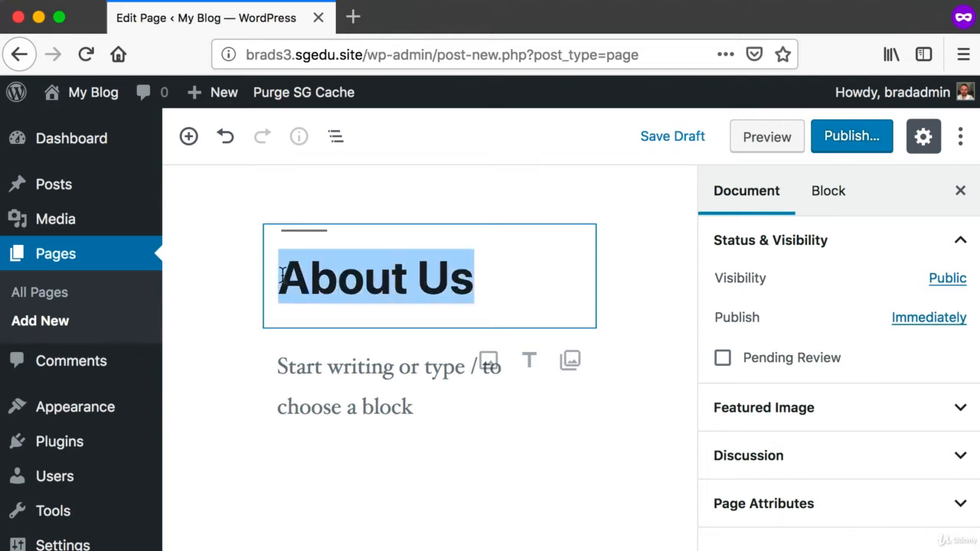
left_click(551, 274)
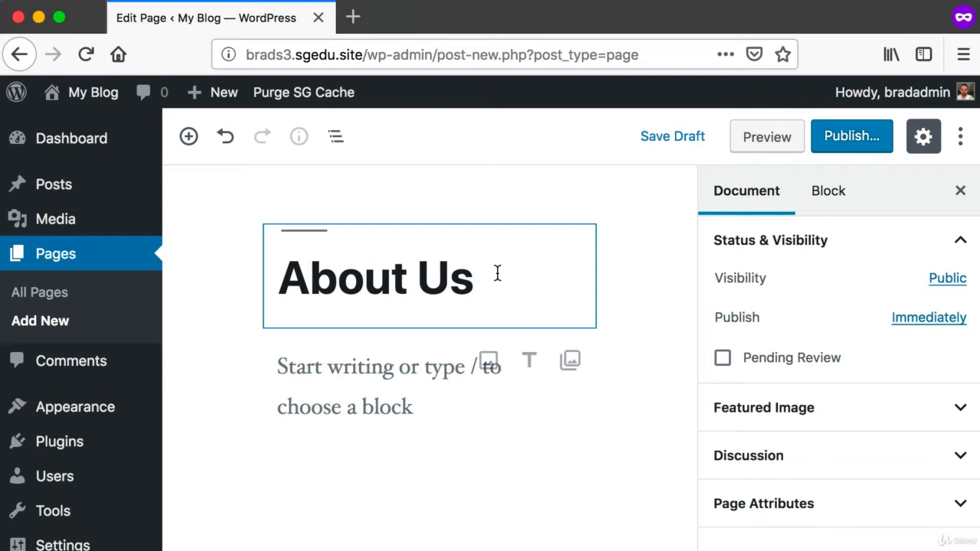
- Write the page's body paragraph: This page will contain real "About Us" related content very soon
key("super+shift+4")
left_click_drag(226, 353, 563, 447)
left_click(309, 366)
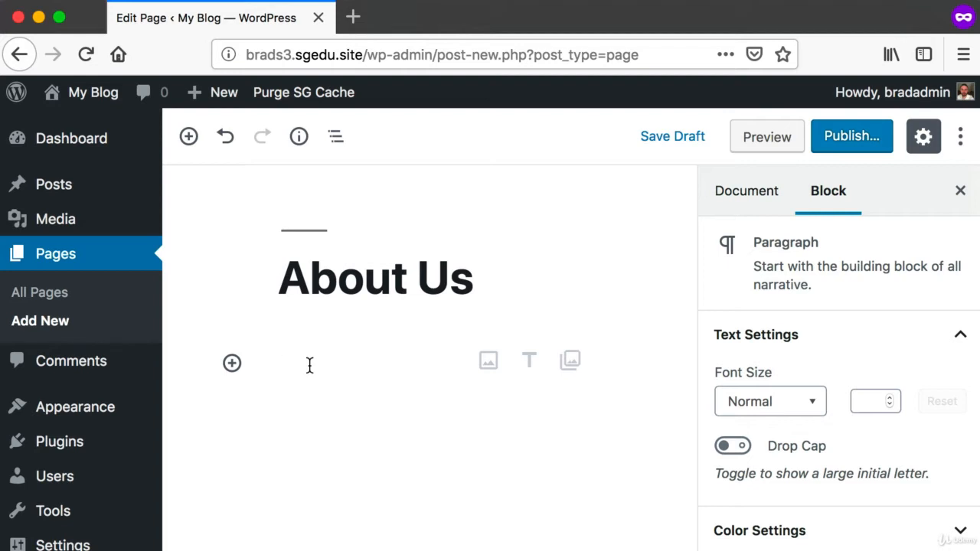
type("This")
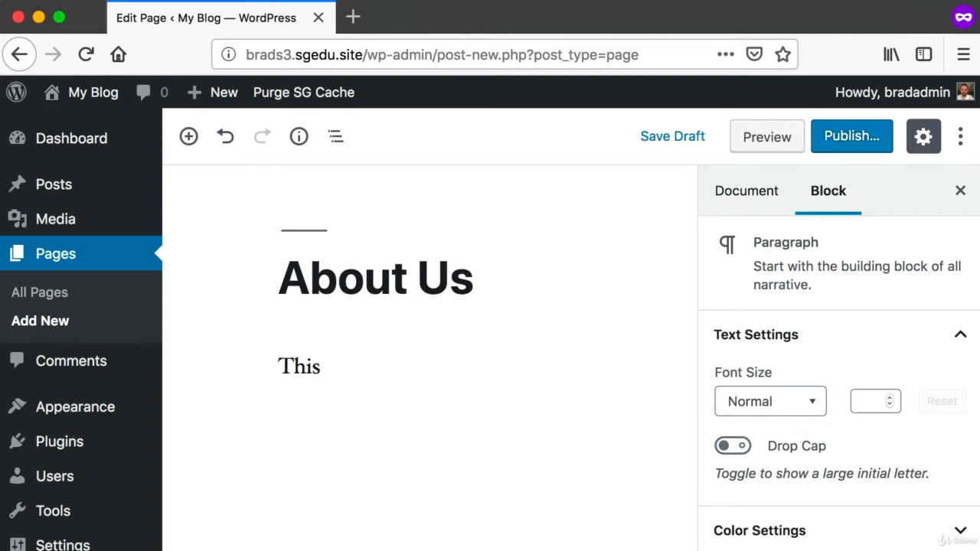
type(" page will contain ")
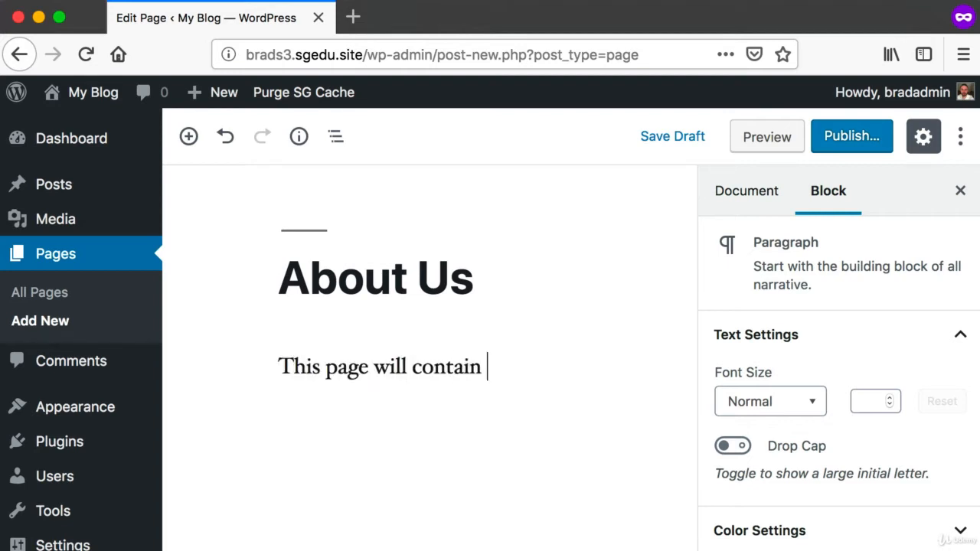
type("real \"About Us\" related content")
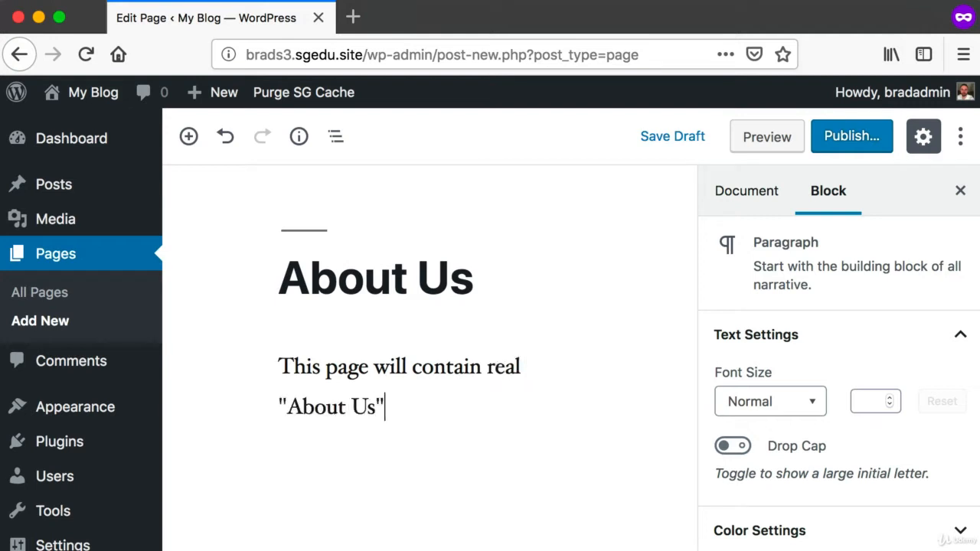
type(" very soon.")
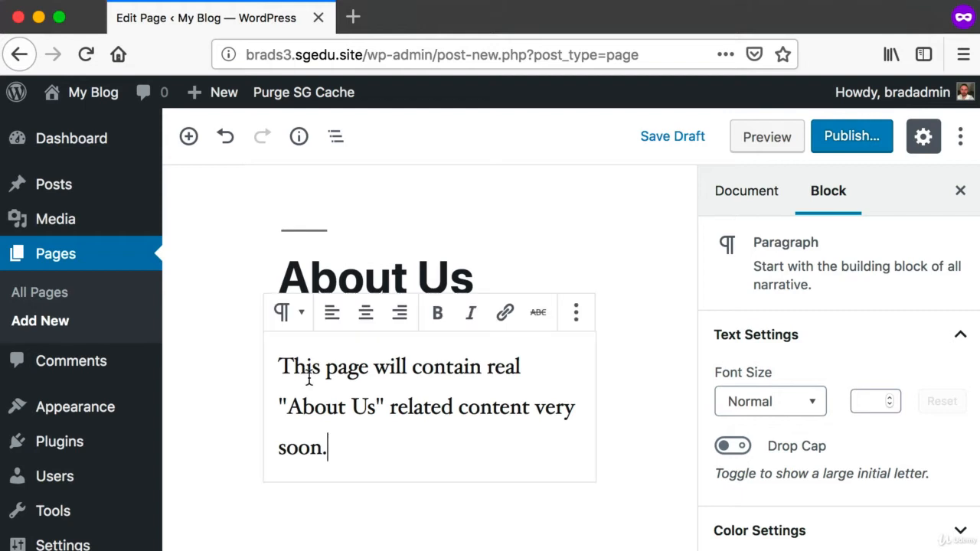
- Publish the About Us page
key("super+shift+4")
left_click_drag(271, 346, 585, 465)
key("super+shift+4")
left_click_drag(803, 109, 905, 198)
left_click_drag(905, 198, 905, 197)
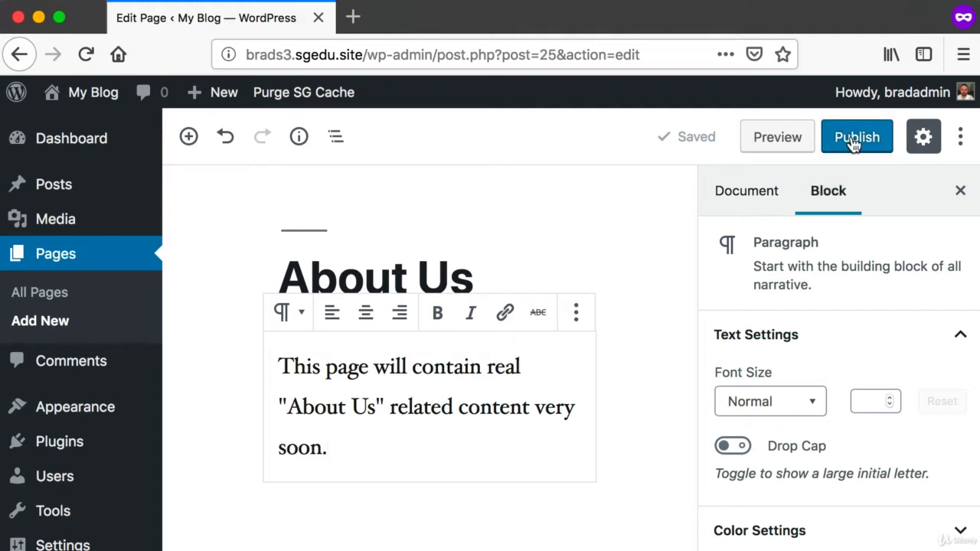
left_click(854, 143)
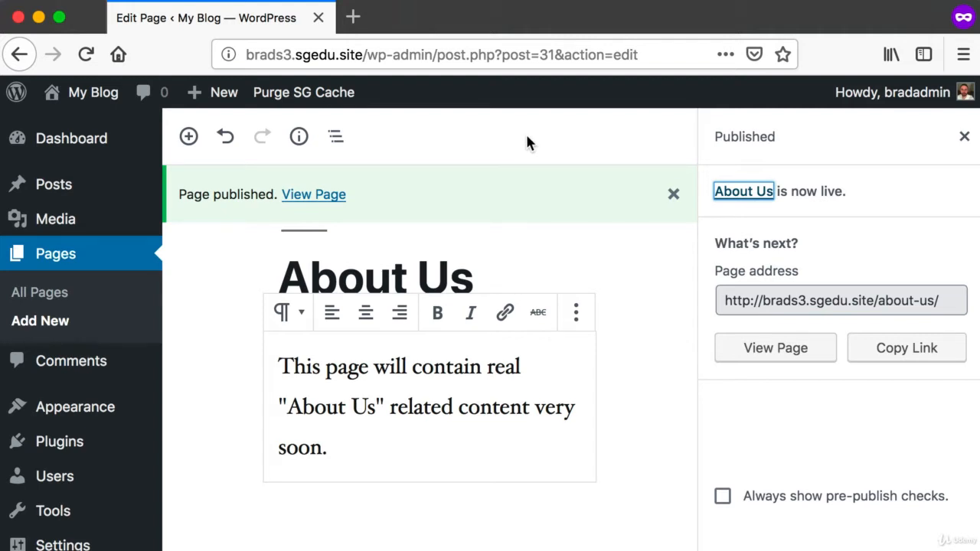
- Visit the live site's home page and examine the header area below the blog title for navigation links
mouse_move(86, 96)
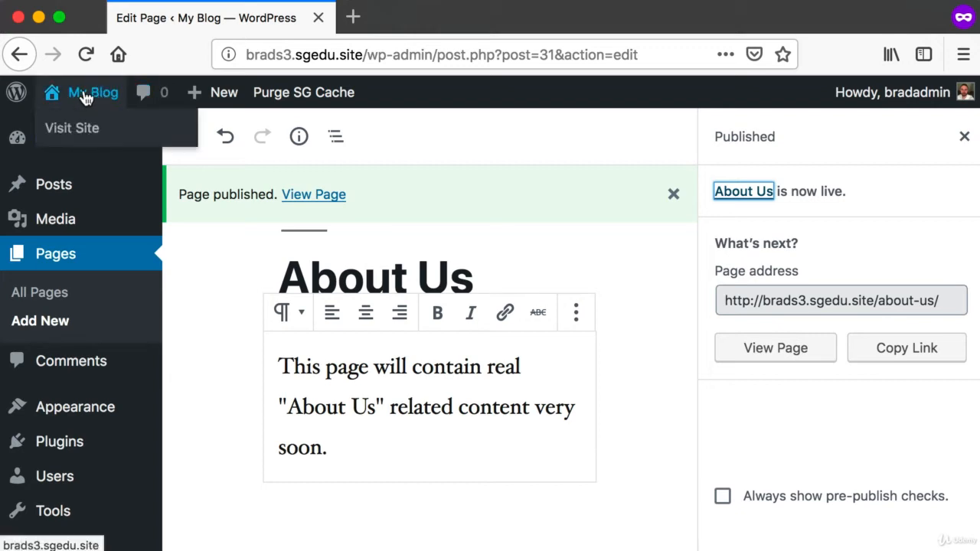
key("super+shift+4")
left_click_drag(39, 75, 114, 125)
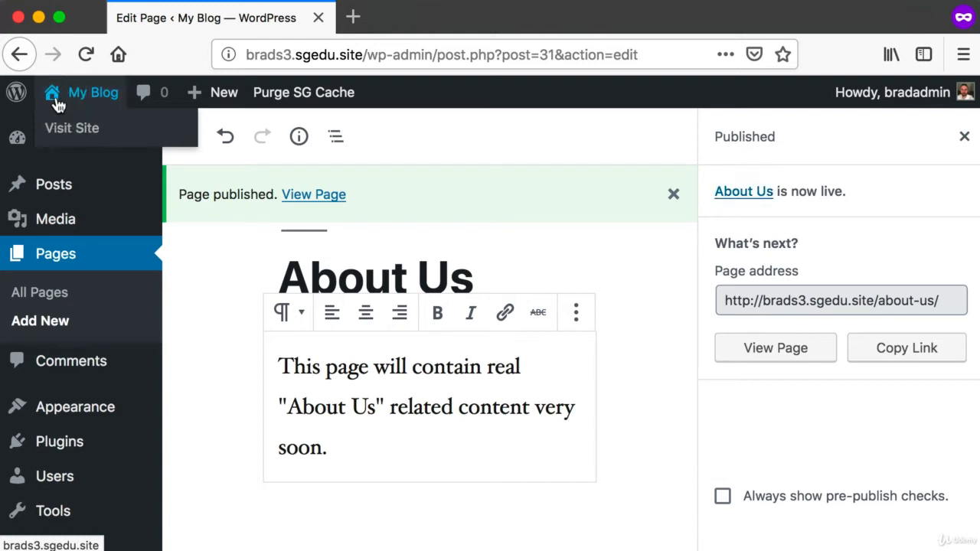
left_click(55, 97)
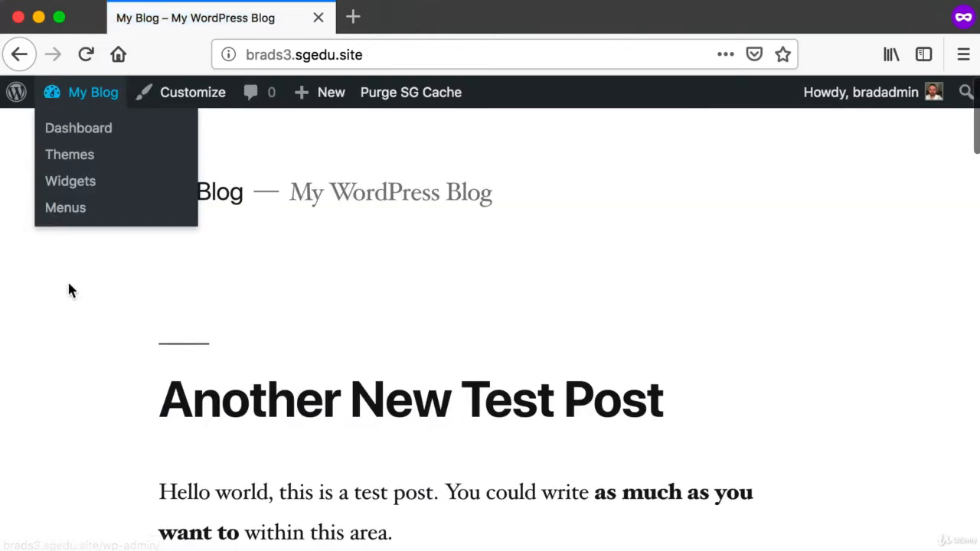
scroll(84, 281, "down", 2)
scroll(86, 281, "up", 2)
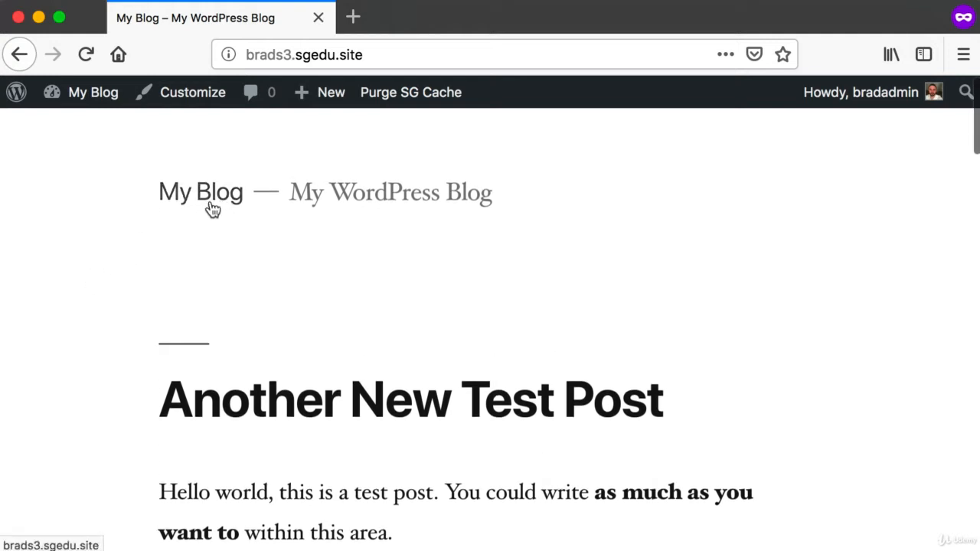
key("super+shift+4")
left_click_drag(147, 224, 679, 288)
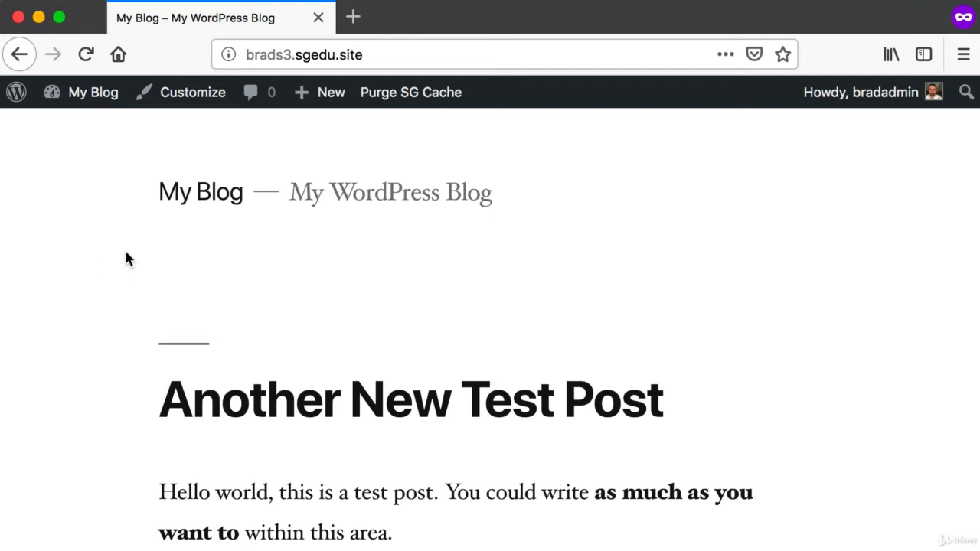
key("super+shift+4")
left_click_drag(157, 227, 739, 282)
key("super+shift+4")
left_click_drag(159, 235, 383, 278)
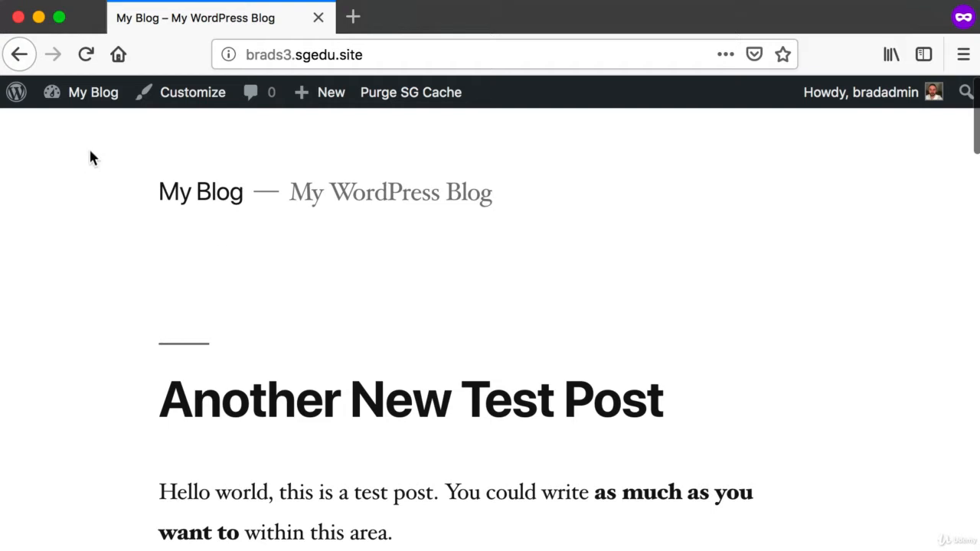
- Return to the admin dashboard and create a new page with the title "Contact Us"
mouse_move(78, 93)
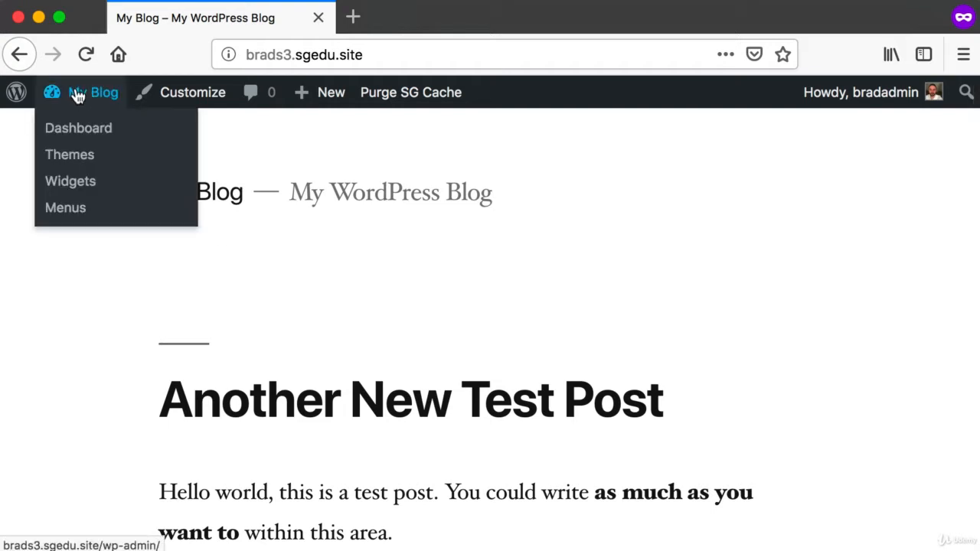
left_click(78, 94)
mouse_move(93, 102)
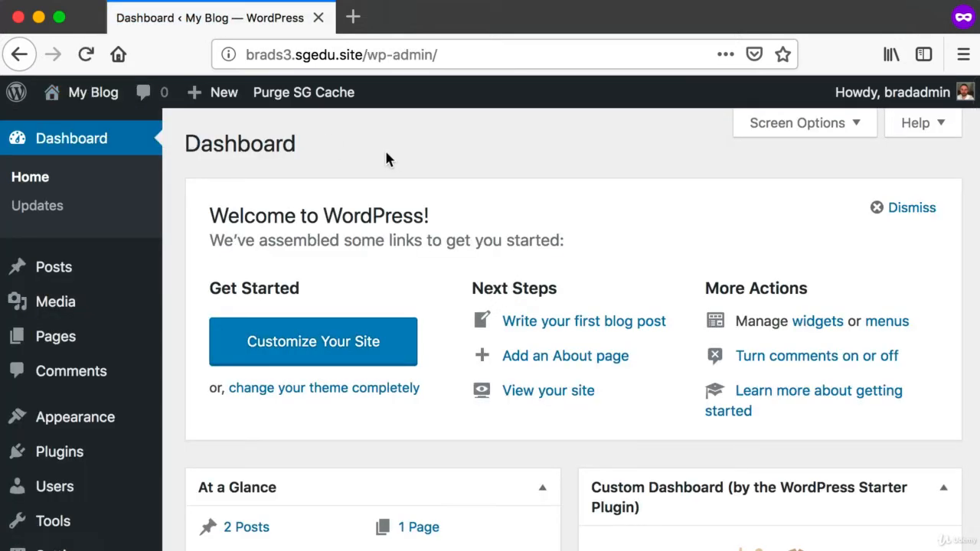
mouse_move(98, 329)
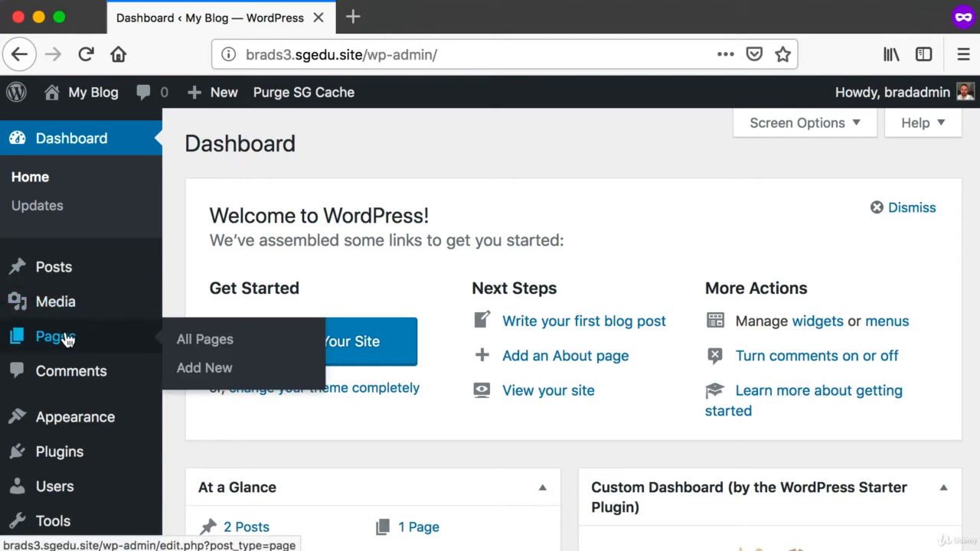
left_click(228, 371)
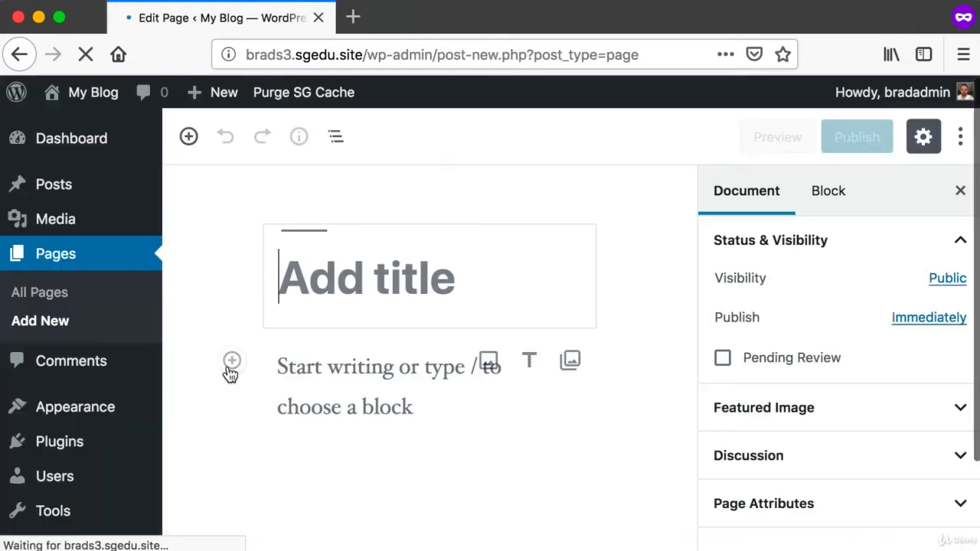
left_click(400, 268)
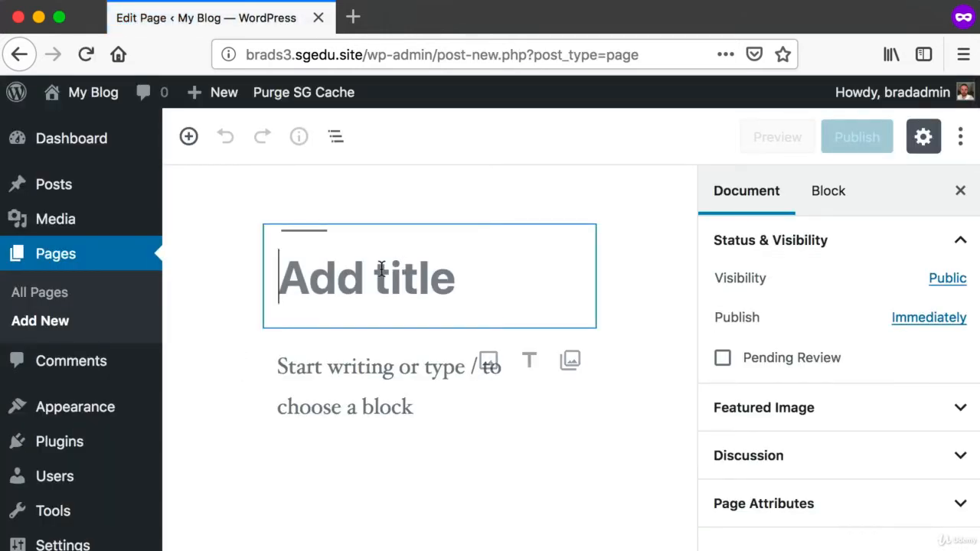
type("Contact Us")
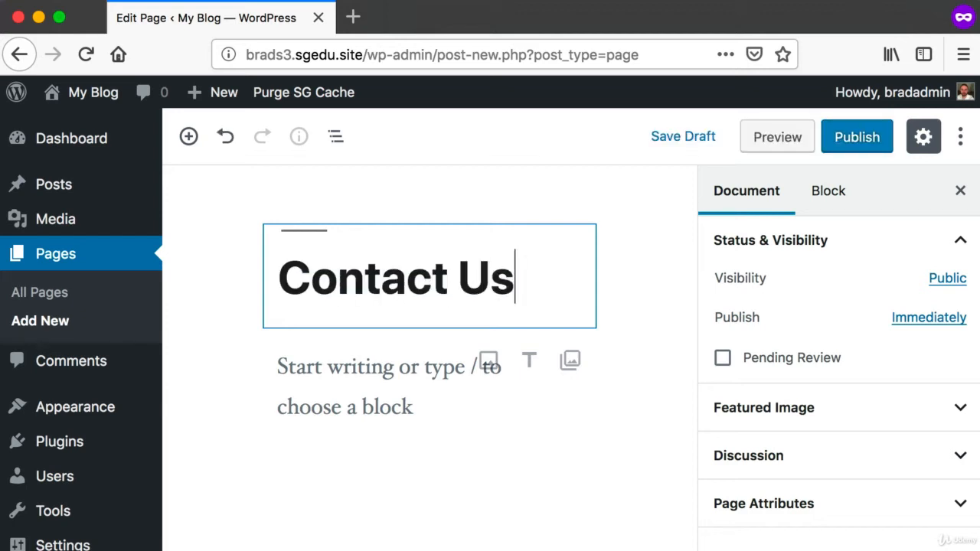
- Write the page's body paragraph: This page will contain real "Contact Us" related content very soon
left_click(358, 368)
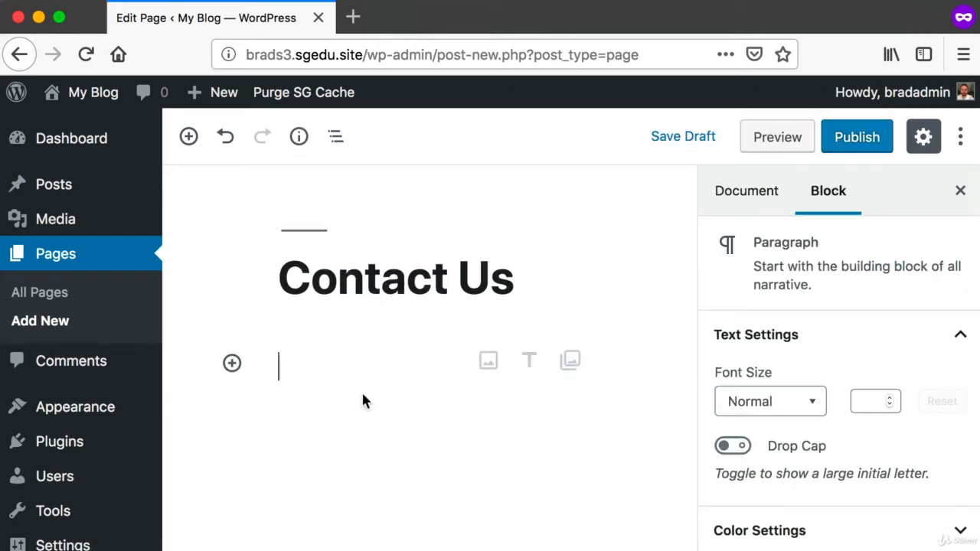
type("This page")
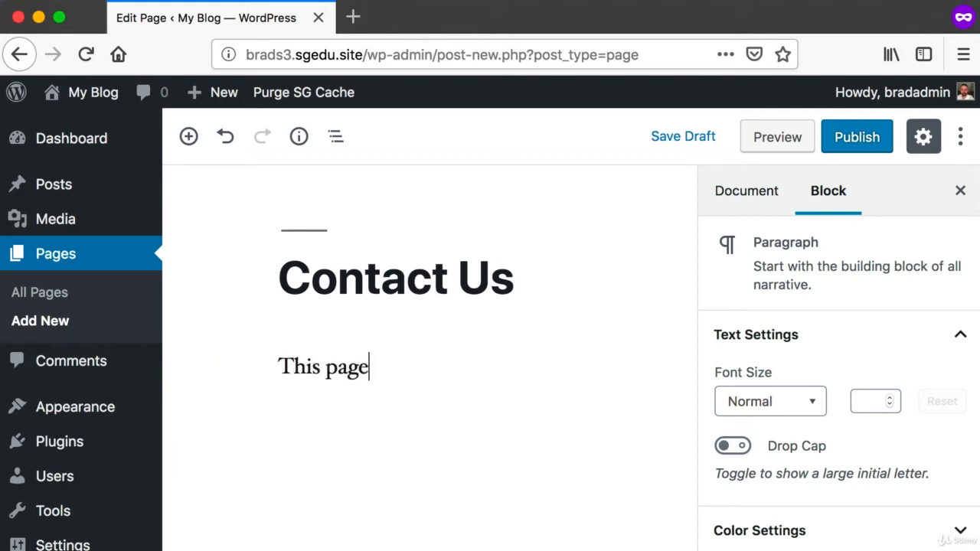
type(" will c")
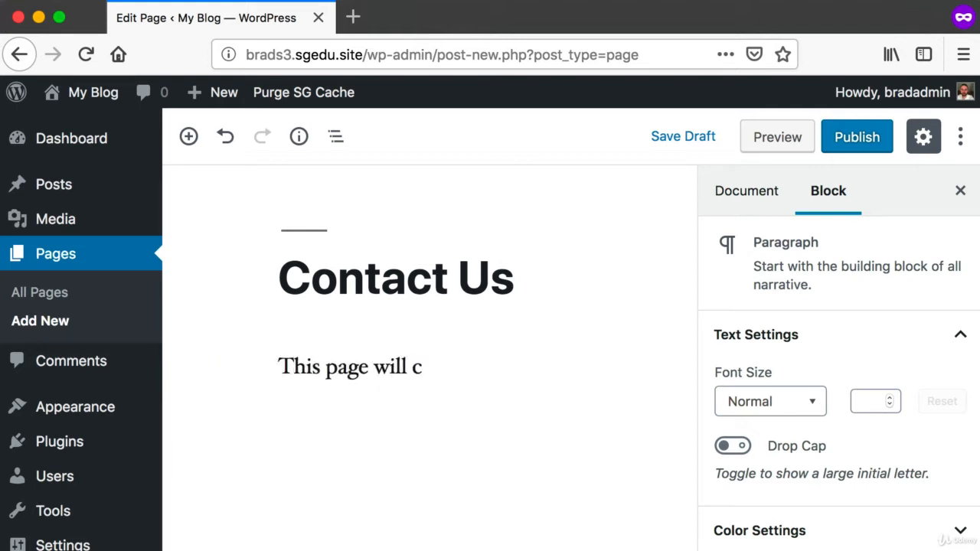
type("ontain real \"Contact Us")
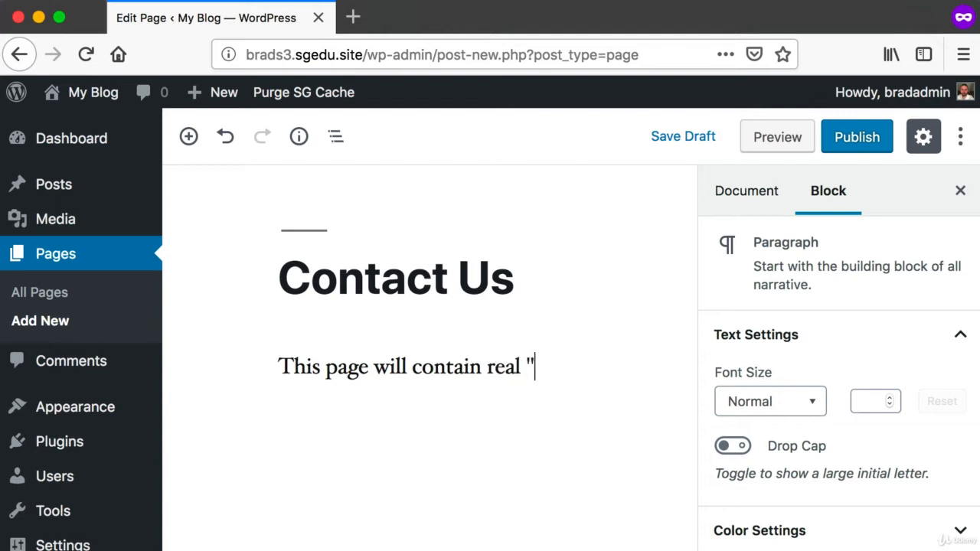
type("\" rel")
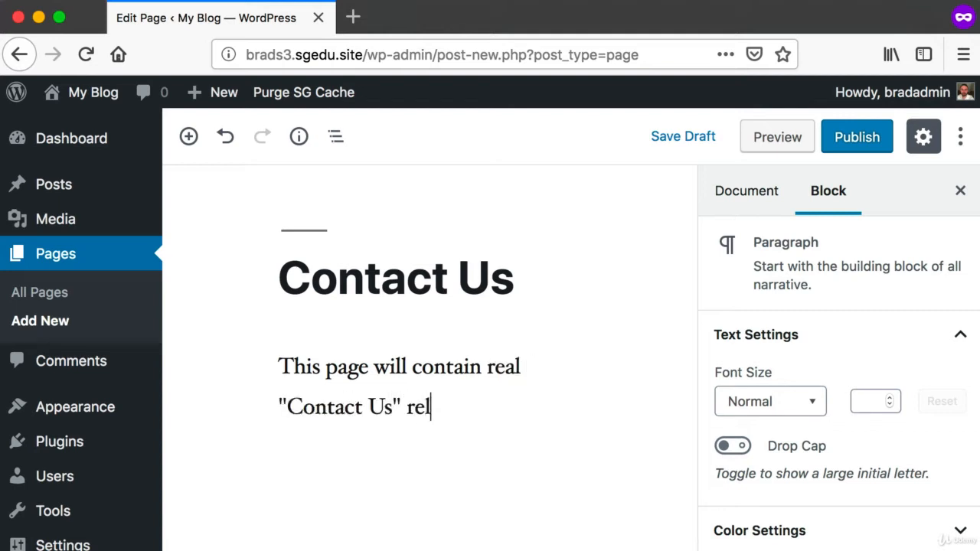
type("ated content very soon.")
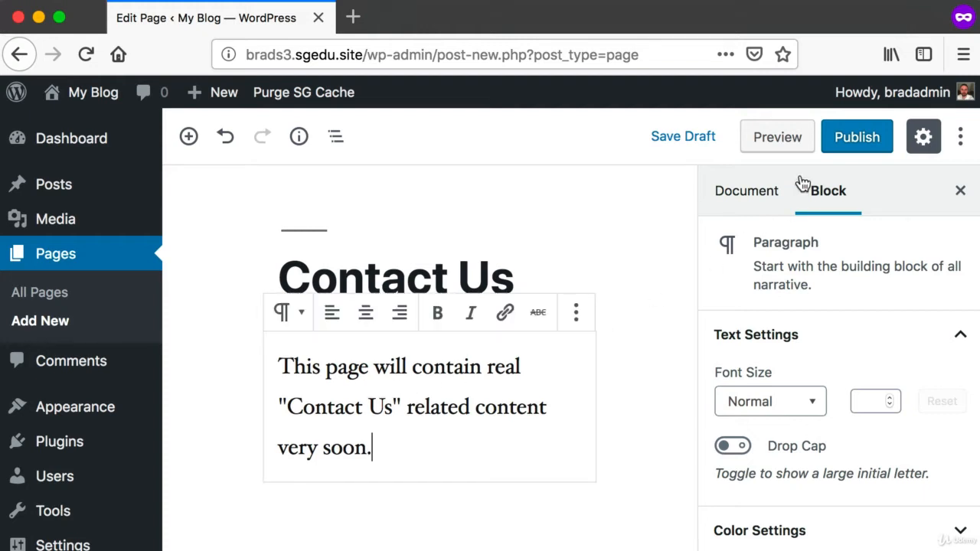
- Publish the Contact Us page
key("super+shift+4")
left_click_drag(817, 88, 903, 184)
left_click(869, 136)
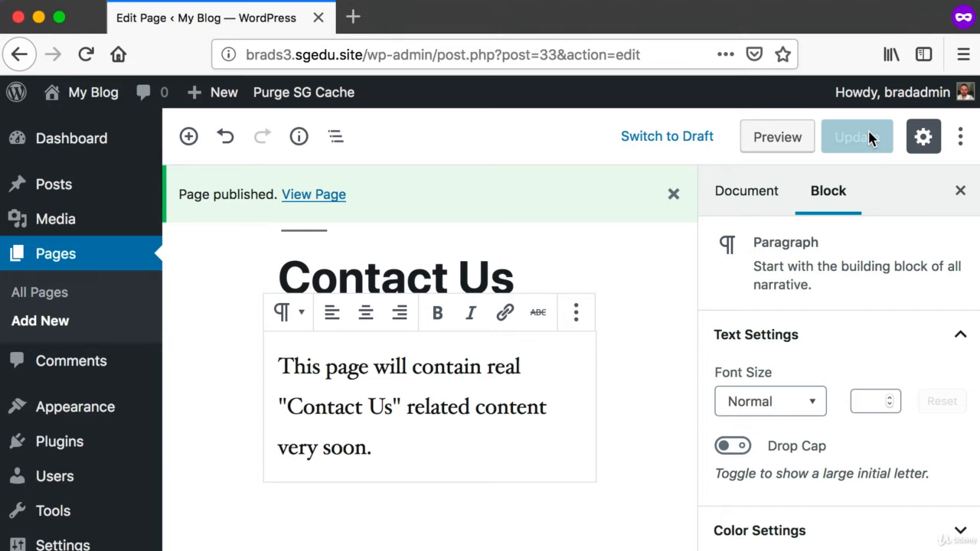
- Visit the live site's home page and check the header below the blog title for links to the new pages
left_click(86, 96)
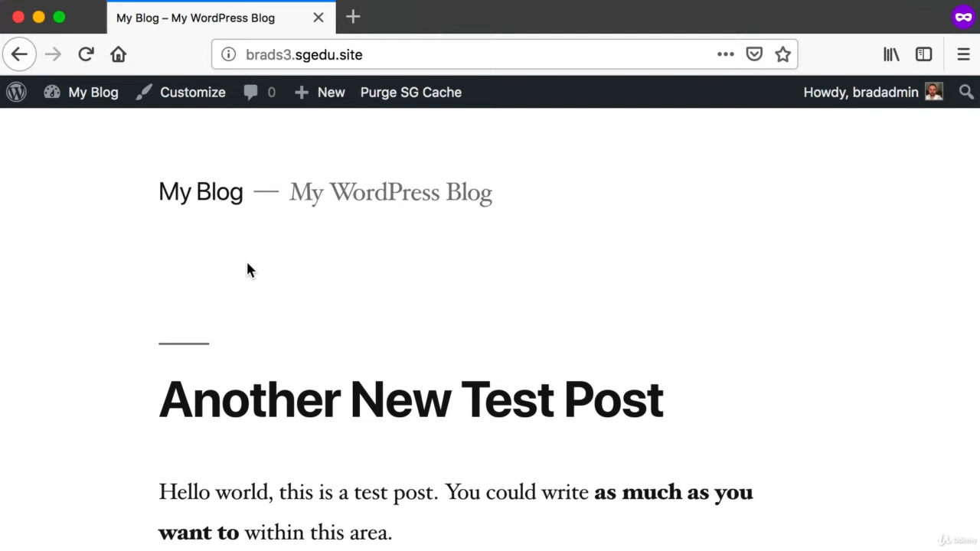
key("super+shift+4")
left_click_drag(126, 214, 755, 267)
- Open the site's menu management in the admin area and create a navigation menu named "Main Menu"
mouse_move(92, 99)
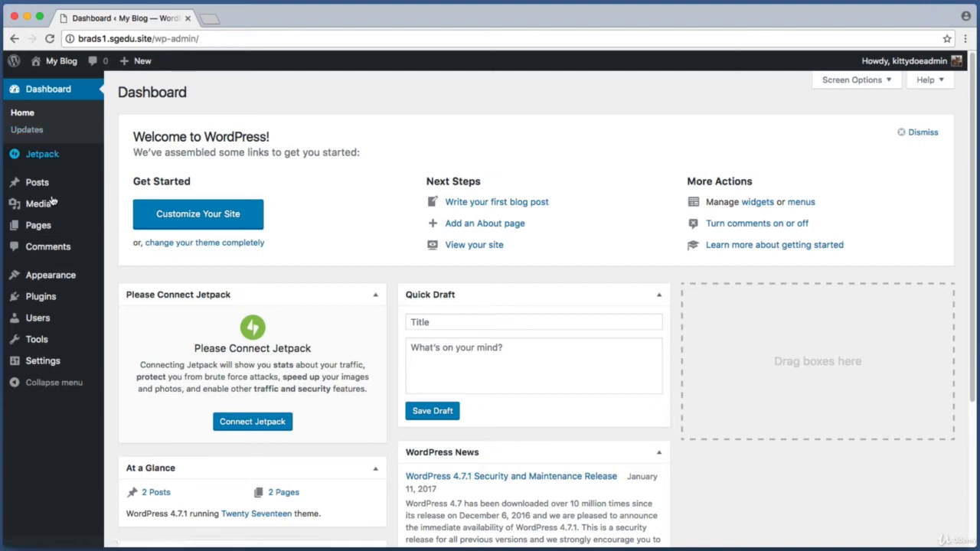
mouse_move(47, 279)
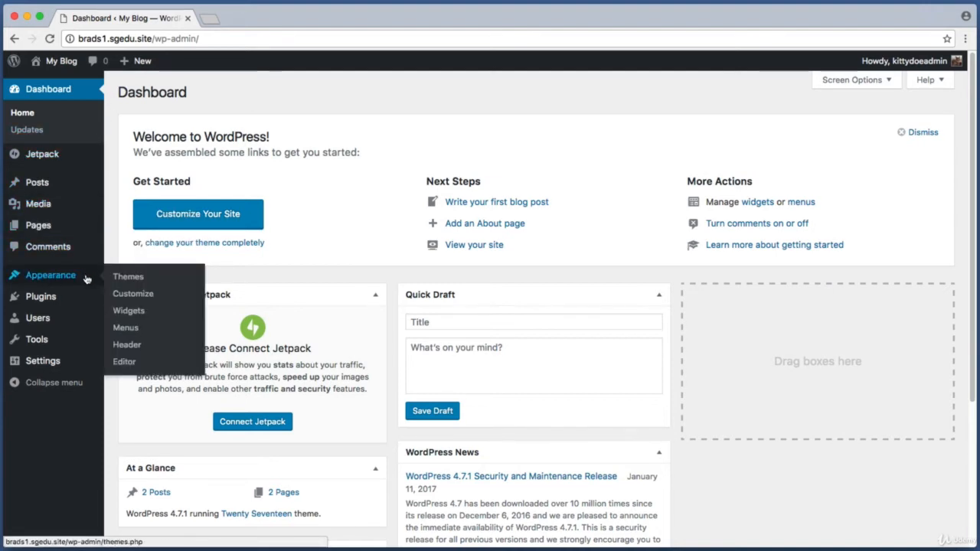
left_click(141, 331)
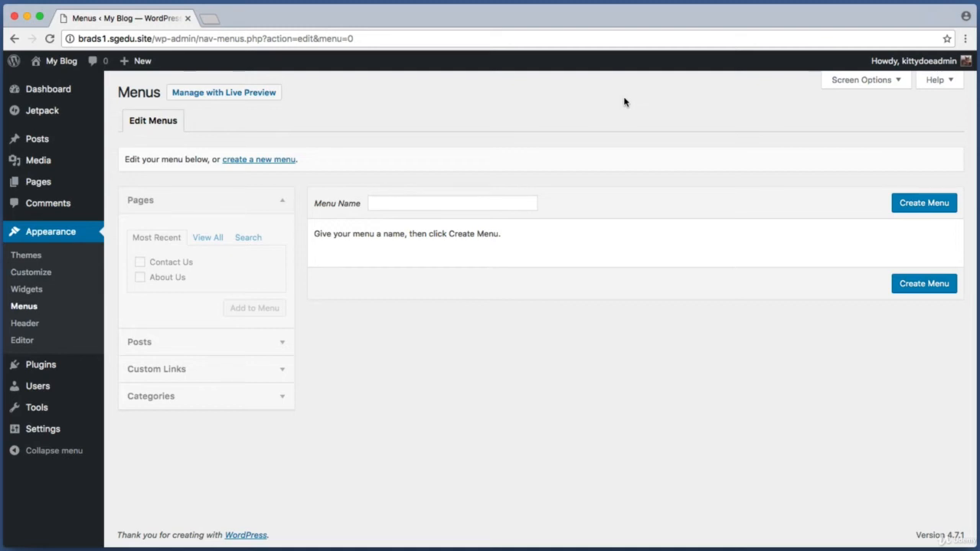
key("super+shift+4")
left_click_drag(359, 187, 552, 217)
left_click(458, 202)
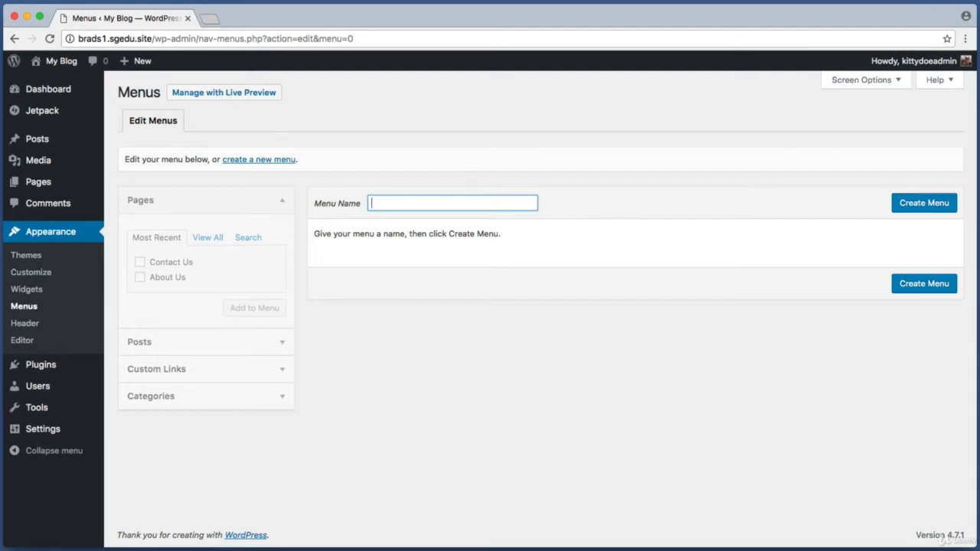
type("Main Men")
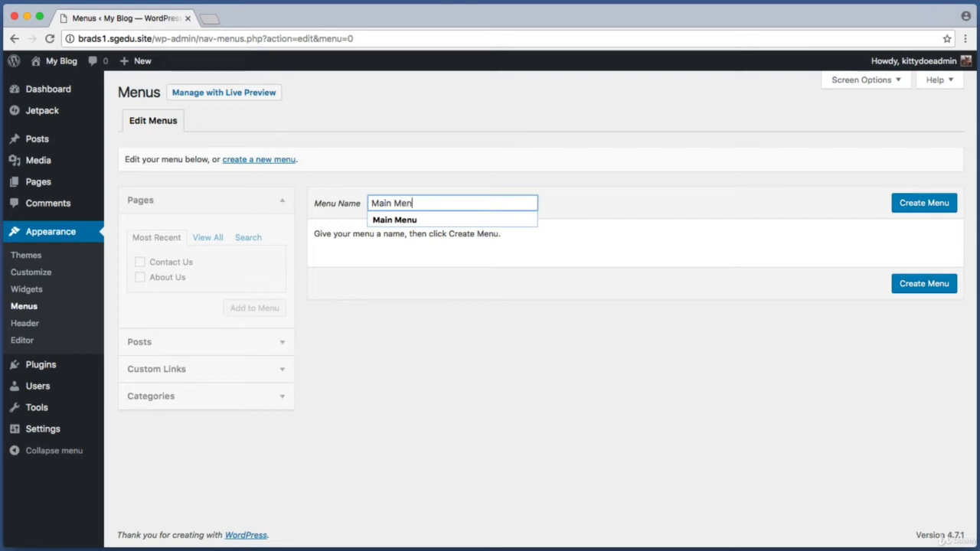
left_click_drag(437, 204, 314, 201)
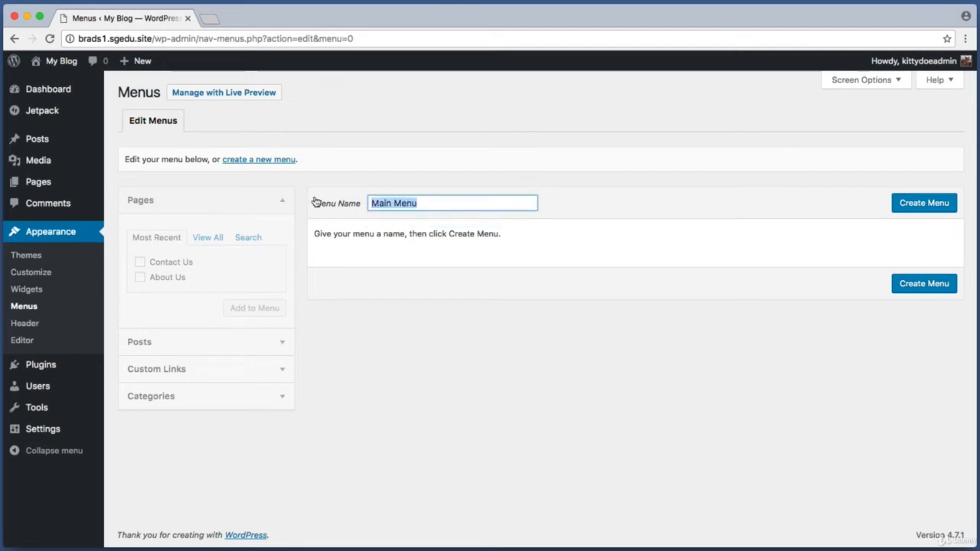
left_click(559, 184)
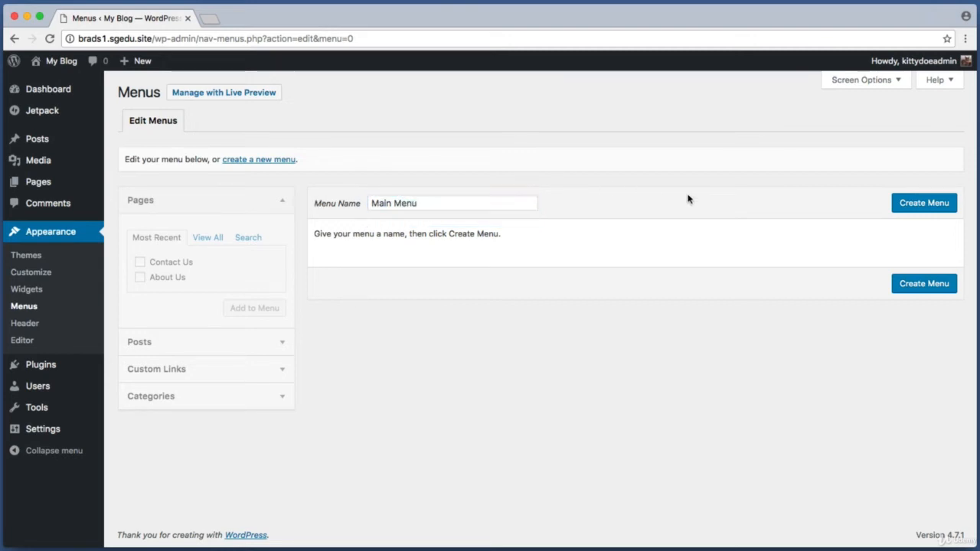
left_click(925, 205)
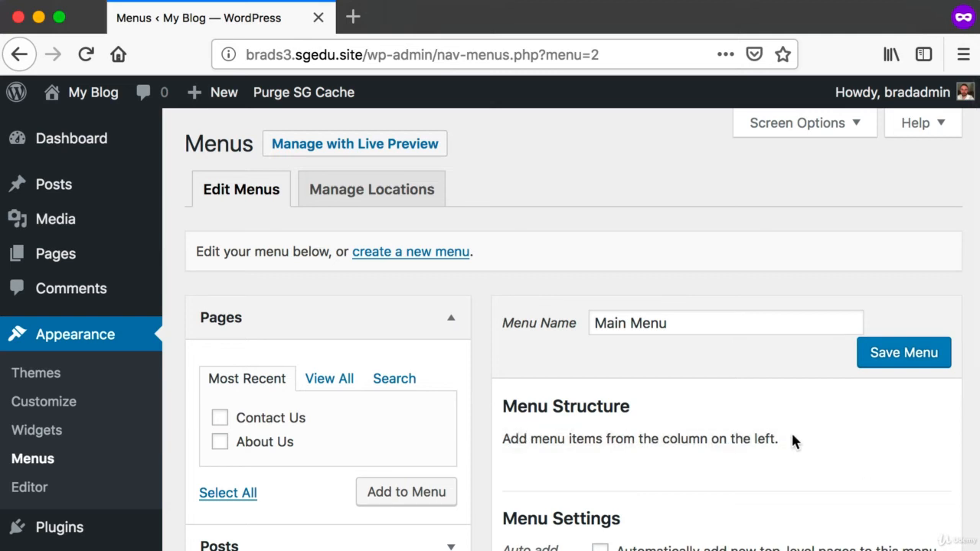
- Add the About Us page as an item in Main Menu
key("super+shift+4")
left_click_drag(193, 407, 476, 447)
key("super+shift+4")
left_click_drag(186, 422, 450, 465)
key("super+shift+4")
left_click_drag(207, 448, 329, 433)
key("super+shift+4")
left_click_drag(349, 470, 478, 524)
left_click(406, 494)
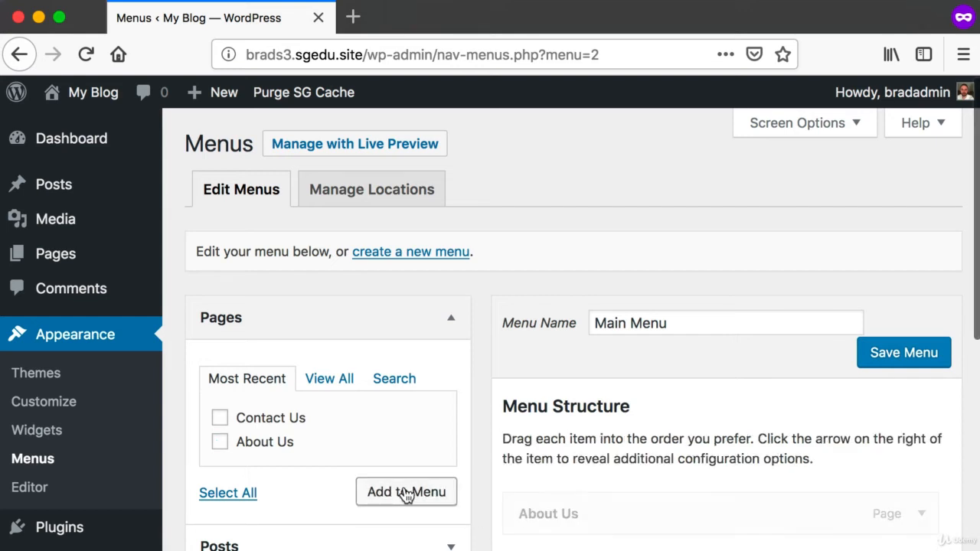
scroll(602, 429, "down", 3)
key("super+shift+4")
left_click_drag(506, 329, 504, 395)
- Add the Contact Us page to Main Menu and review the two items in the menu structure
scroll(536, 429, "up", 1)
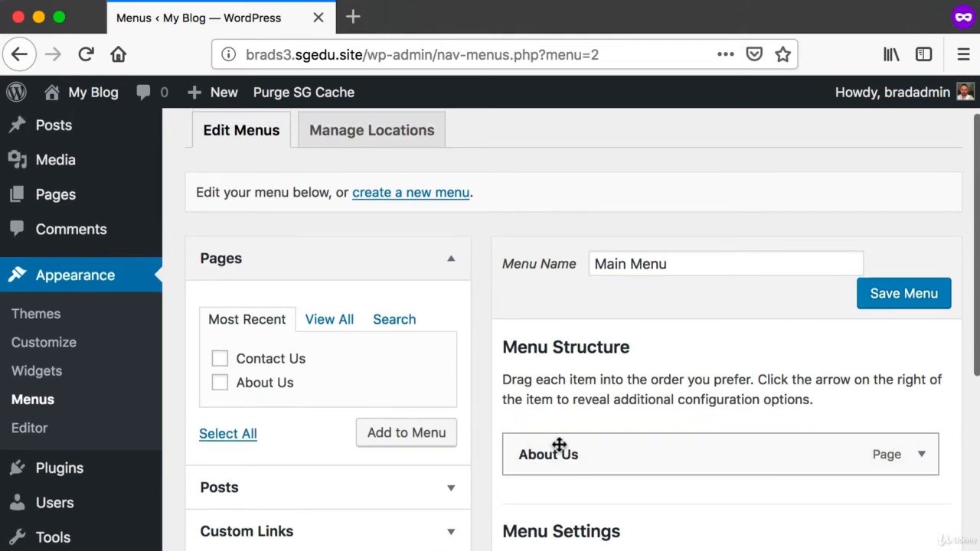
key("super+shift+4")
left_click_drag(205, 339, 355, 370)
left_click(220, 360)
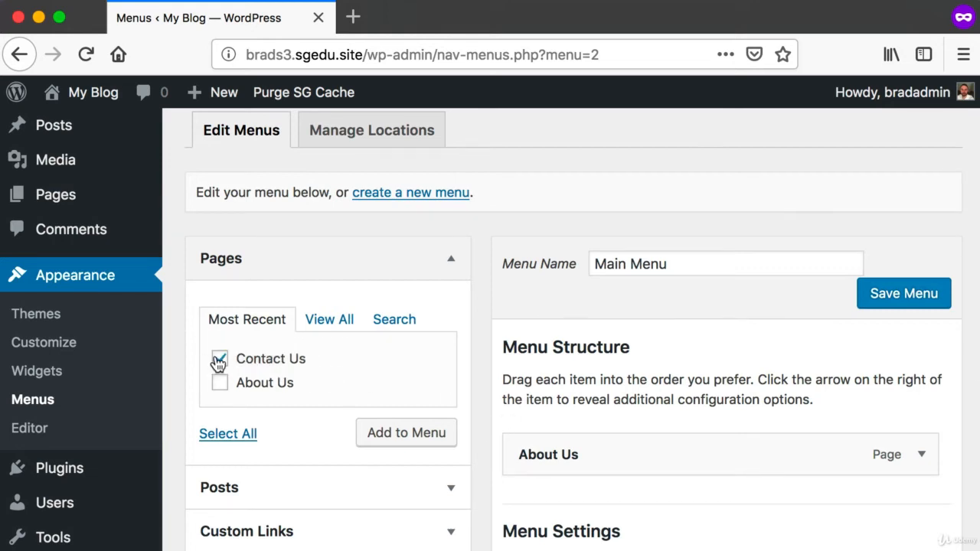
key("super+shift+4")
left_click_drag(201, 340, 365, 376)
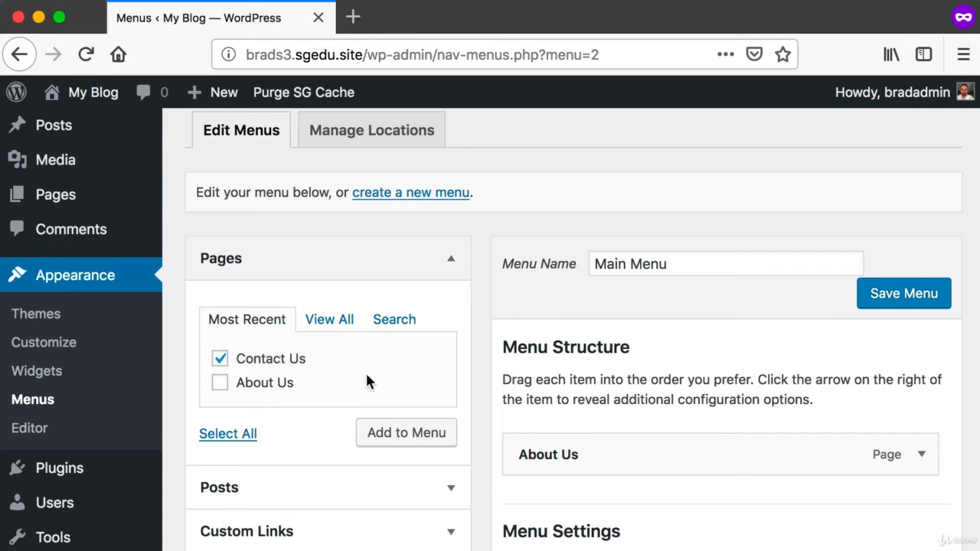
left_click(220, 360)
left_click(220, 383)
left_click(220, 383)
left_click(220, 360)
key("super+shift+4")
left_click_drag(203, 341, 344, 368)
left_click(440, 441)
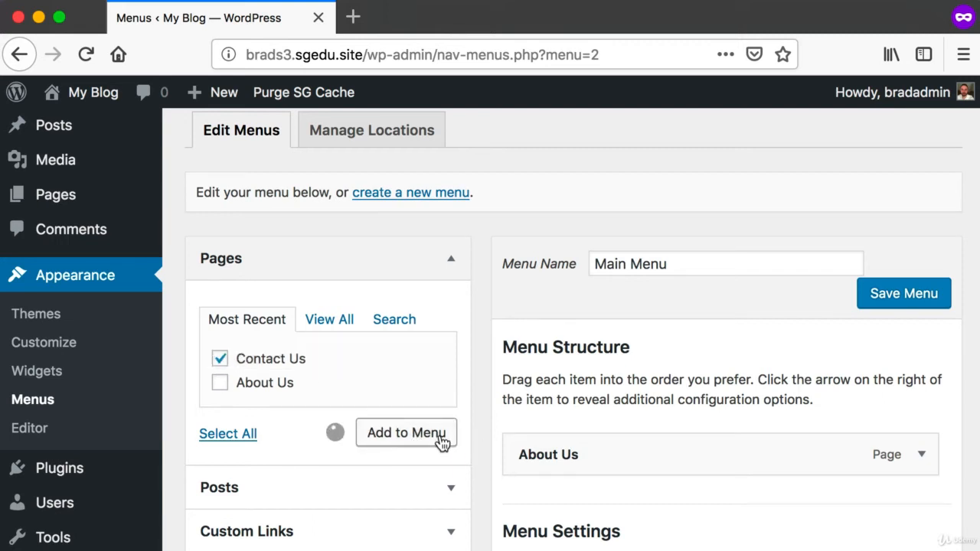
scroll(590, 425, "down", 3)
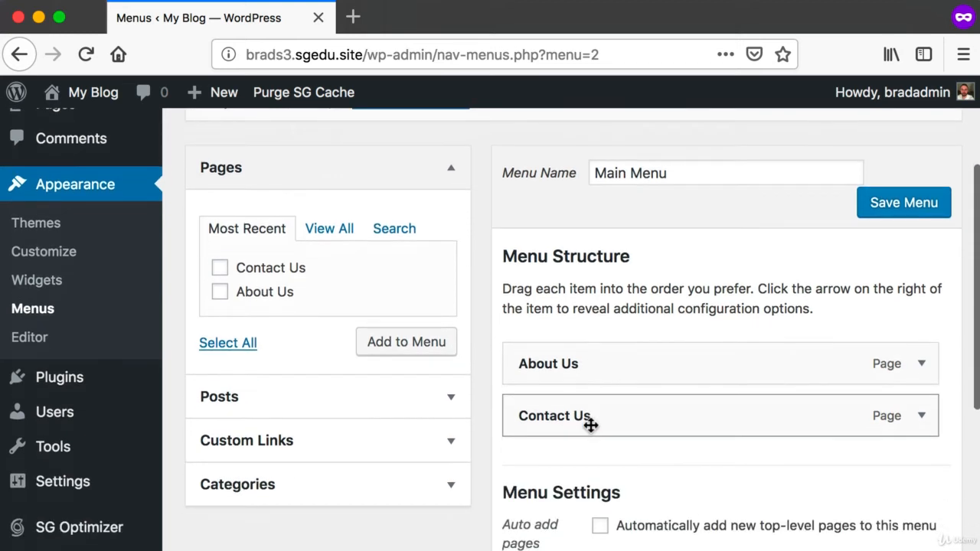
key("super+shift+4")
left_click_drag(499, 340, 973, 465)
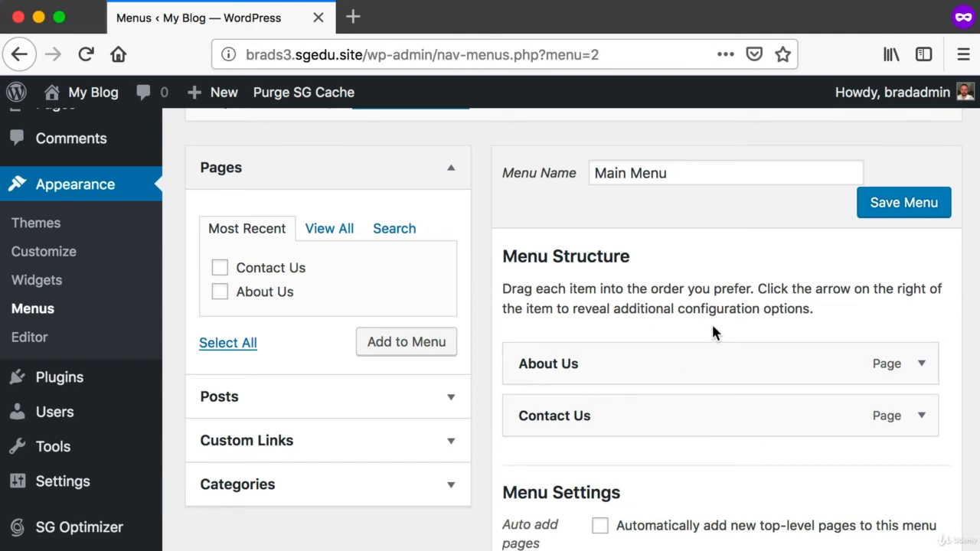
- Set the display location of Main Menu to Primary
scroll(711, 323, "down", 5)
key("super+shift+4")
left_click_drag(476, 391, 810, 488)
scroll(810, 488, "up", 1)
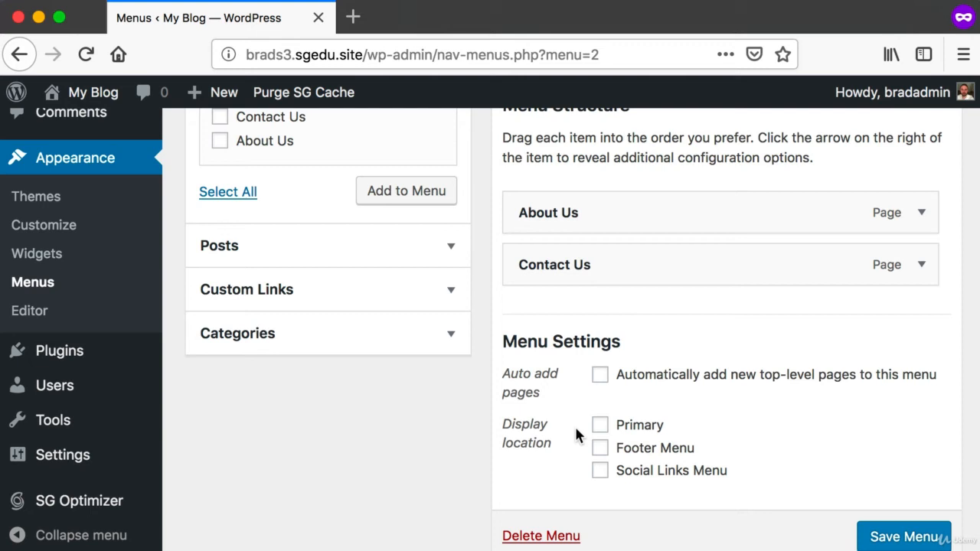
key("super+shift+4")
left_click_drag(565, 399, 753, 444)
- Save the changes to Main Menu
key("super+shift+4")
left_click_drag(793, 499, 944, 544)
key("Escape")
scroll(905, 539, "up", 4)
key("super+shift+4")
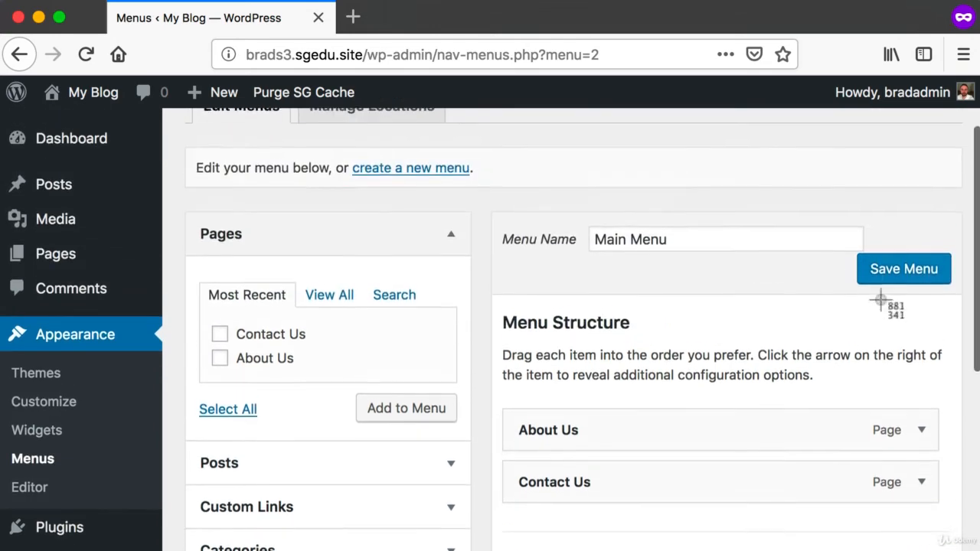
key("Escape")
scroll(932, 296, "down", 4)
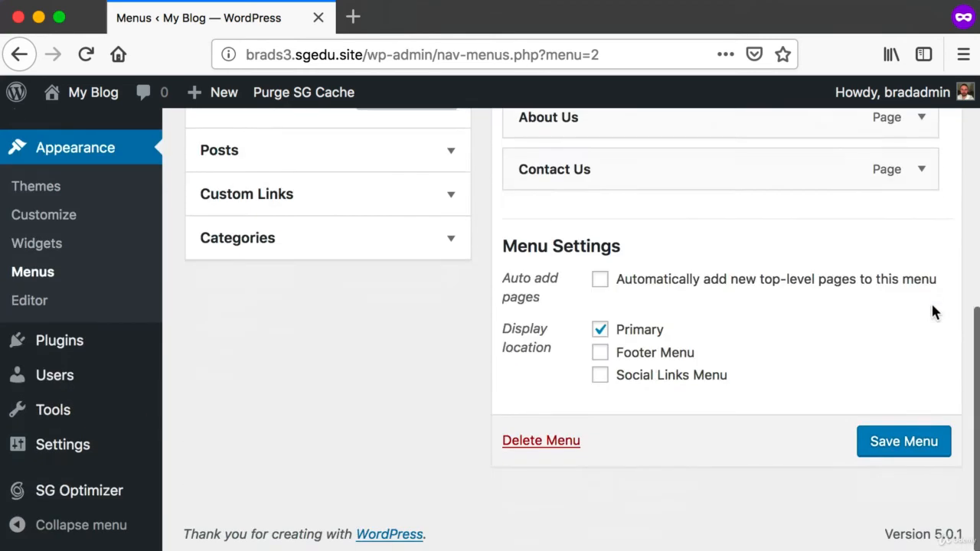
left_click(909, 435)
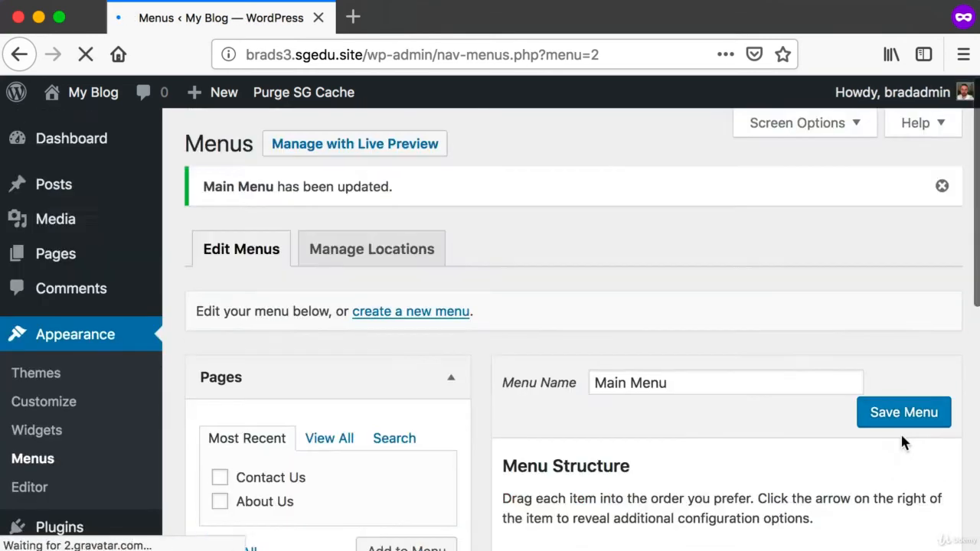
- Visit the live site's home page and examine the navigation links below the blog title
left_click(77, 92)
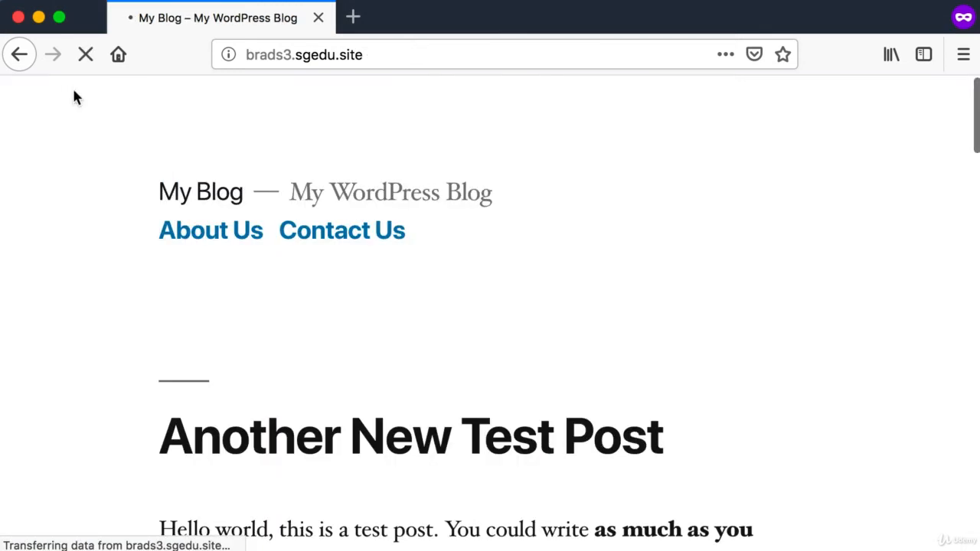
key("super+shift+4")
left_click_drag(120, 199, 442, 262)
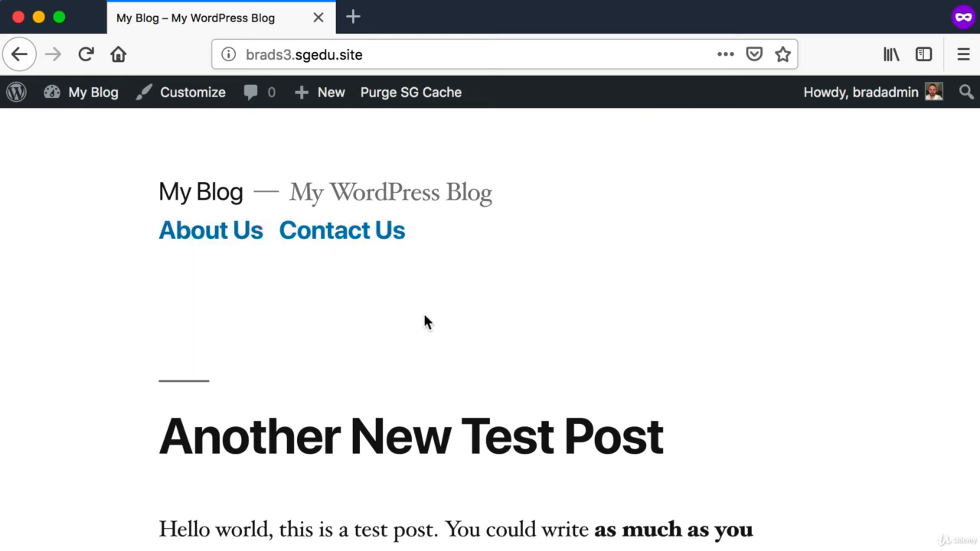
- Follow the About Us link in the site navigation and read the page's heading and body paragraph
key("super+shift+4")
left_click_drag(173, 218, 231, 252)
left_click(222, 235)
scroll(206, 333, "down", 3)
left_click_drag(169, 329, 625, 446)
left_click(625, 446)
scroll(429, 393, "up", 3)
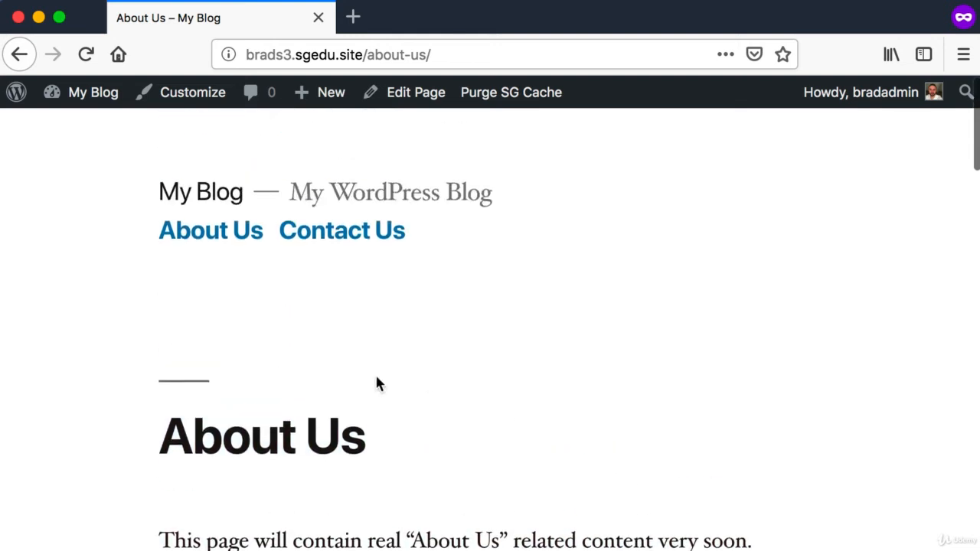
scroll(306, 354, "down", 2)
left_click_drag(222, 357, 491, 460)
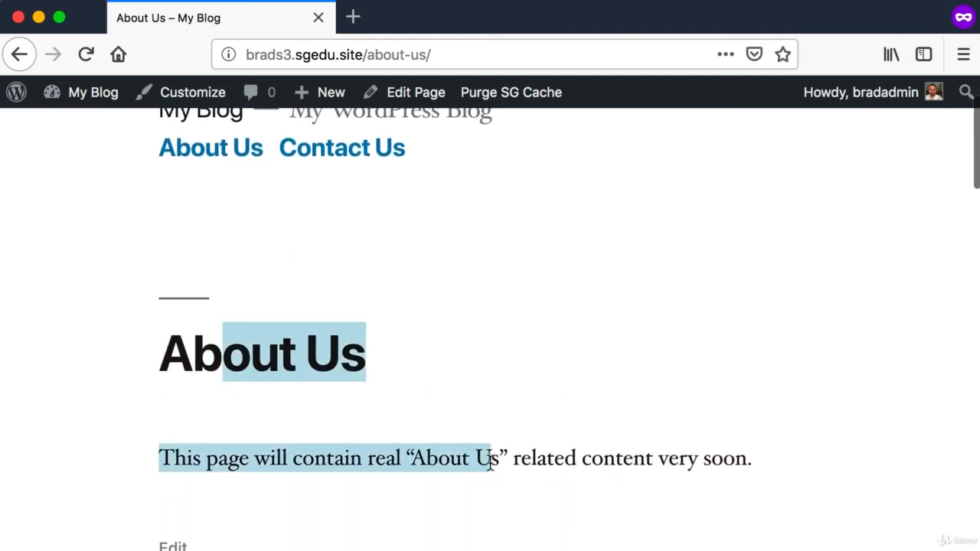
left_click_drag(246, 458, 737, 459)
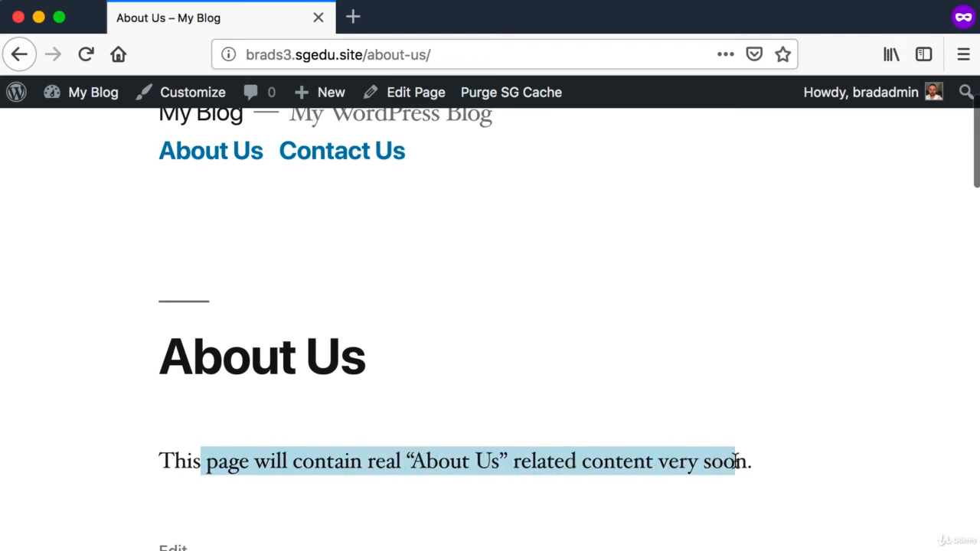
left_click(746, 459)
- Examine the web address of the About Us page
scroll(746, 462, "up", 2)
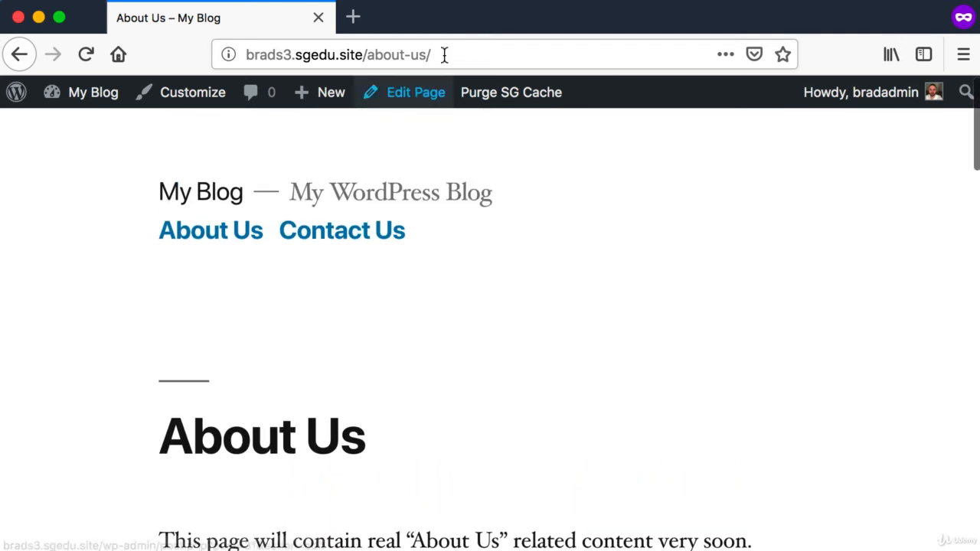
left_click(436, 43)
mouse_move(368, 54)
left_mouse_down()
mouse_move(497, 54)
mouse_move(369, 50)
left_mouse_up()
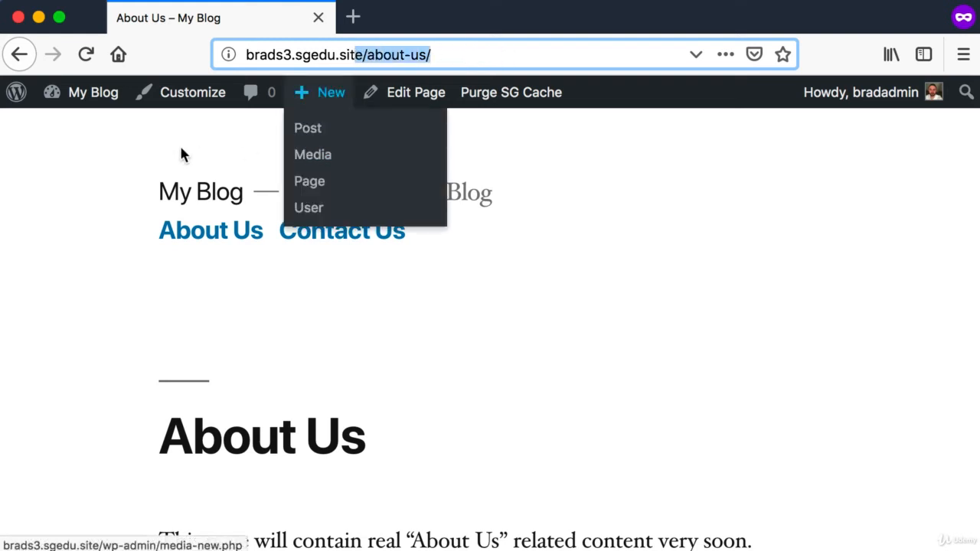
left_click(35, 163)
- Follow the Contact Us link in the site navigation and check the page's heading and paragraph
key("shift+super+4")
left_click_drag(281, 204, 514, 276)
left_click(339, 237)
scroll(407, 298, "down", 2)
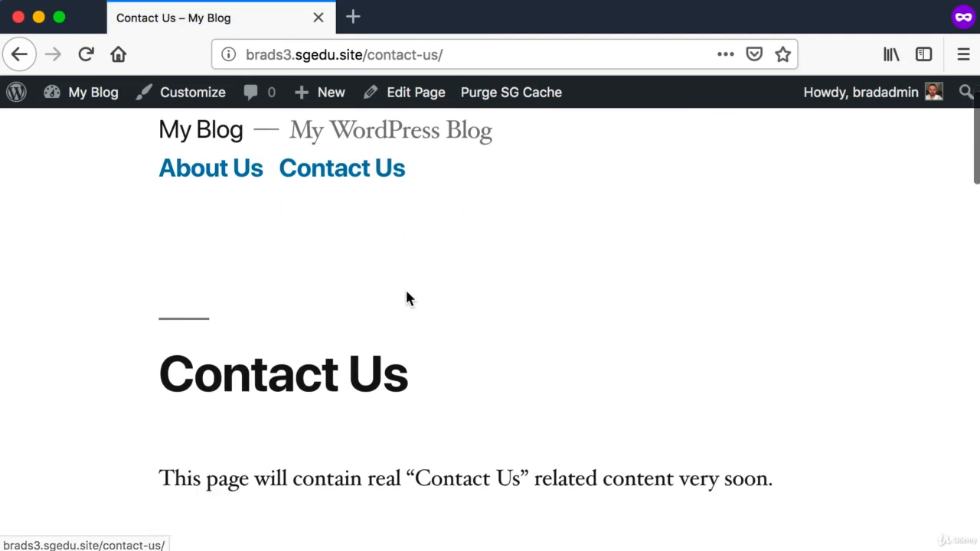
- Read the heading and the paragraph on the Contact Us page
left_click_drag(160, 361, 602, 494)
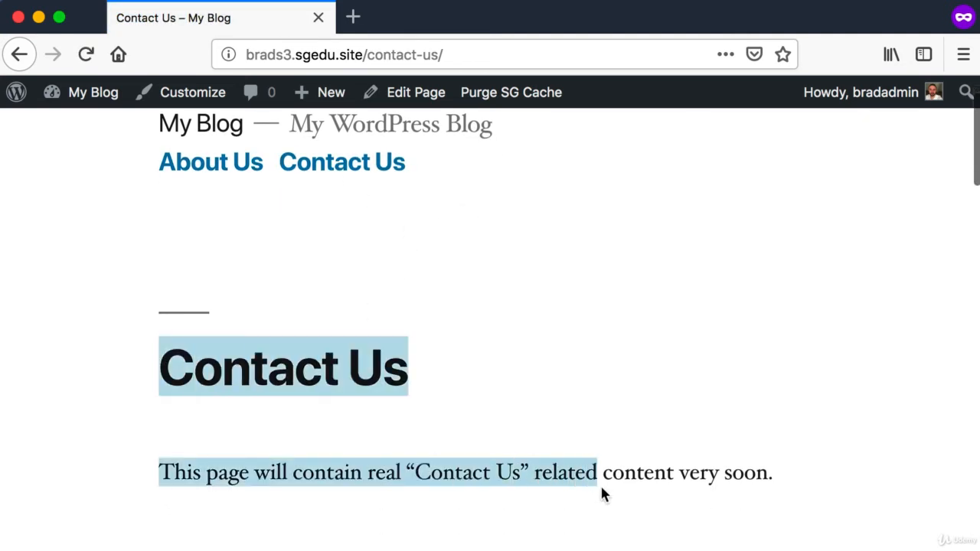
left_click(560, 419)
scroll(560, 418, "up", 2)
key("super+shift+4")
left_click_drag(135, 169, 268, 212)
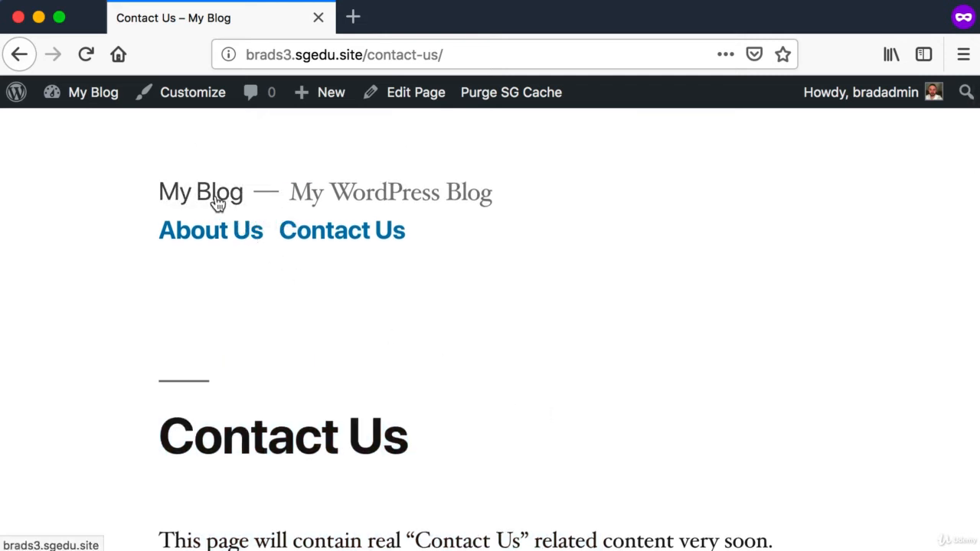
- Return to the blog's home page through the site title and examine the navigation links
left_click(217, 199)
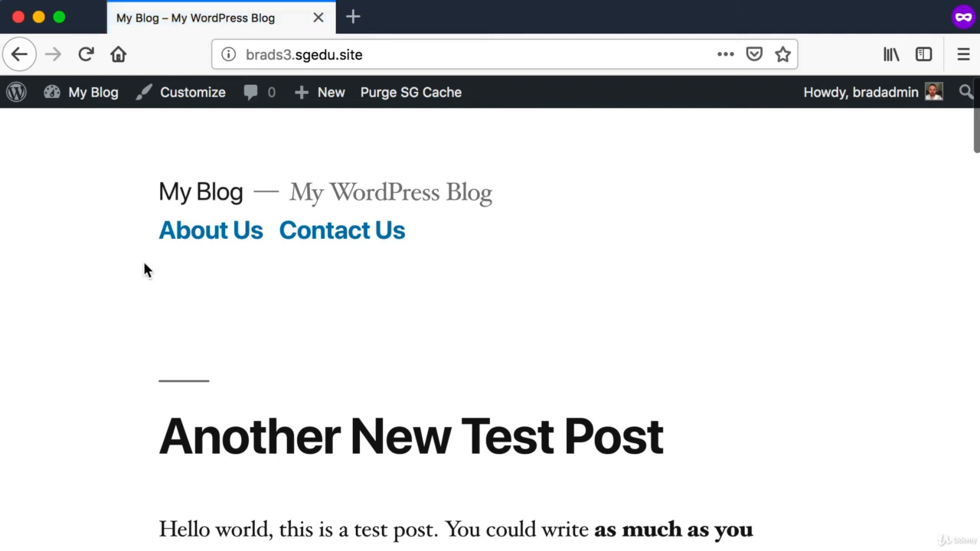
key("super+shift+4")
left_click_drag(153, 218, 476, 254)
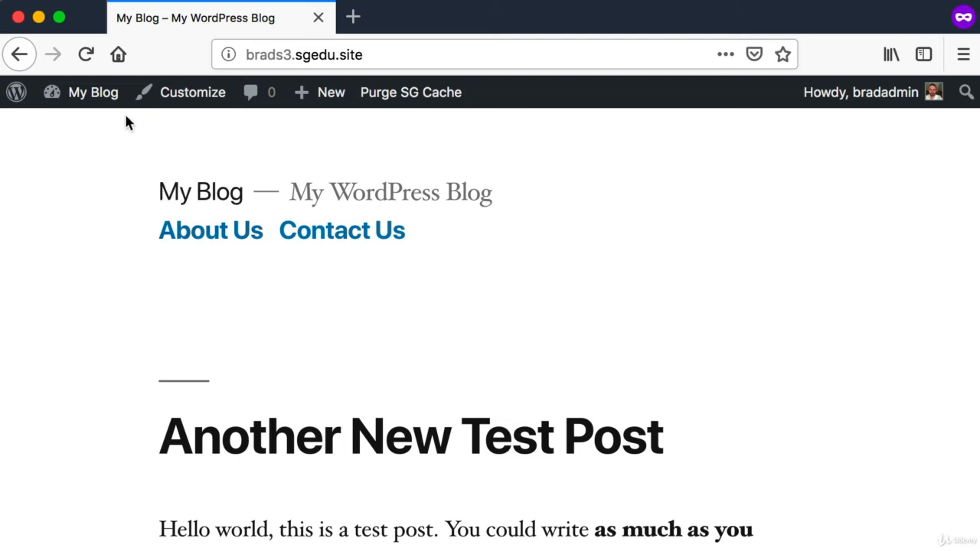
- Go back to the admin dashboard and start a new page titled "Photo Gallery"
left_click(74, 95)
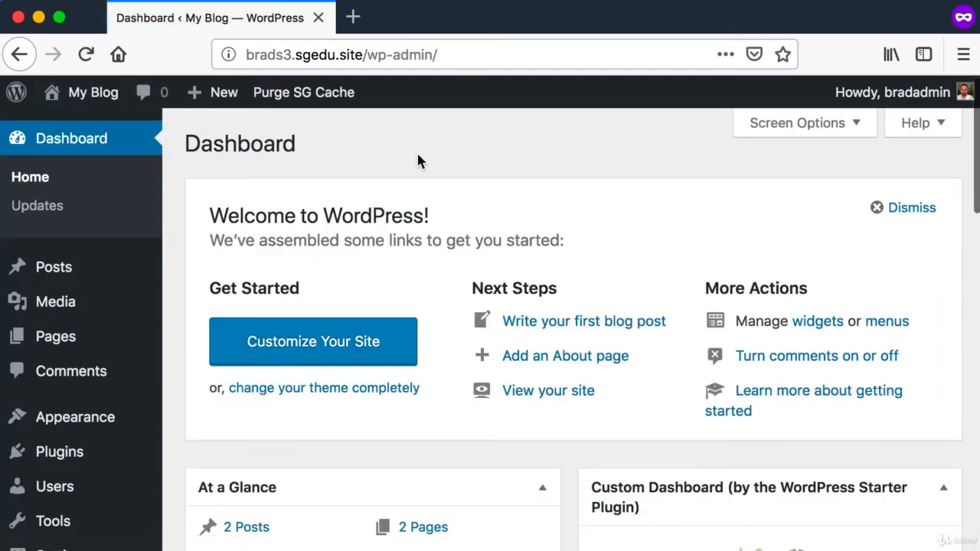
mouse_move(86, 339)
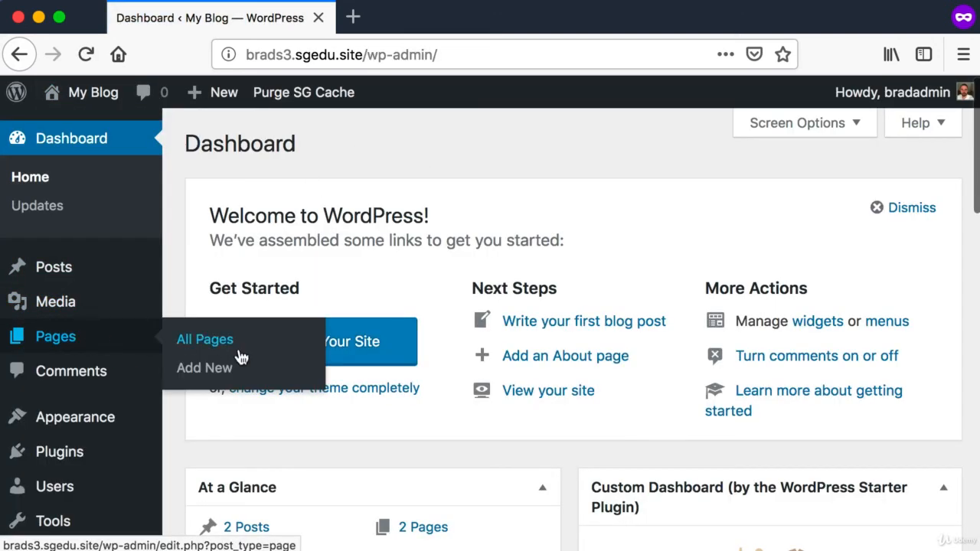
left_click(218, 372)
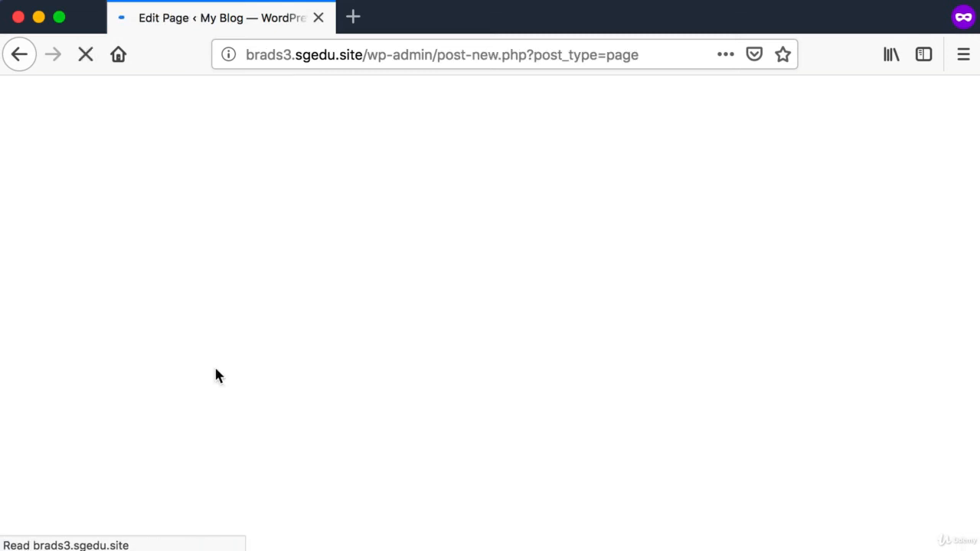
left_click(629, 199)
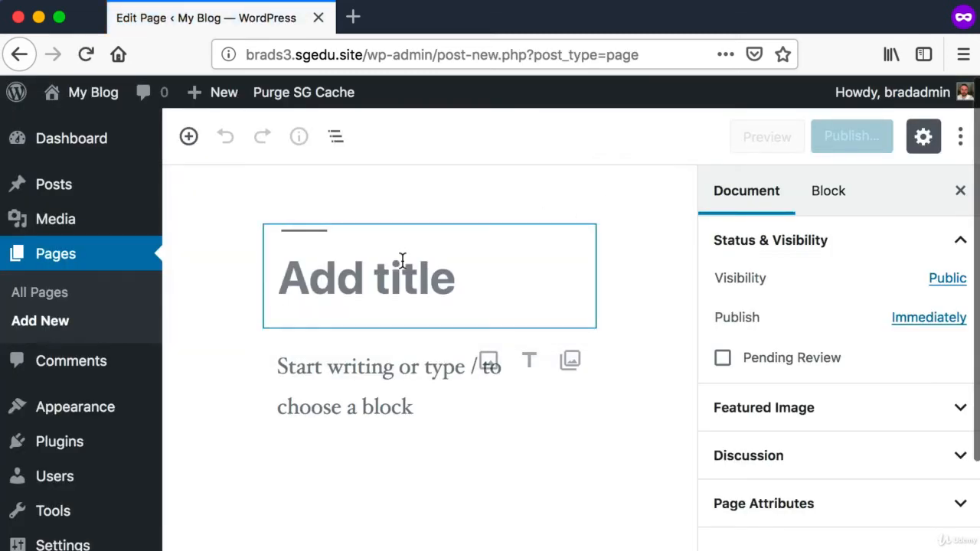
type("Photo G")
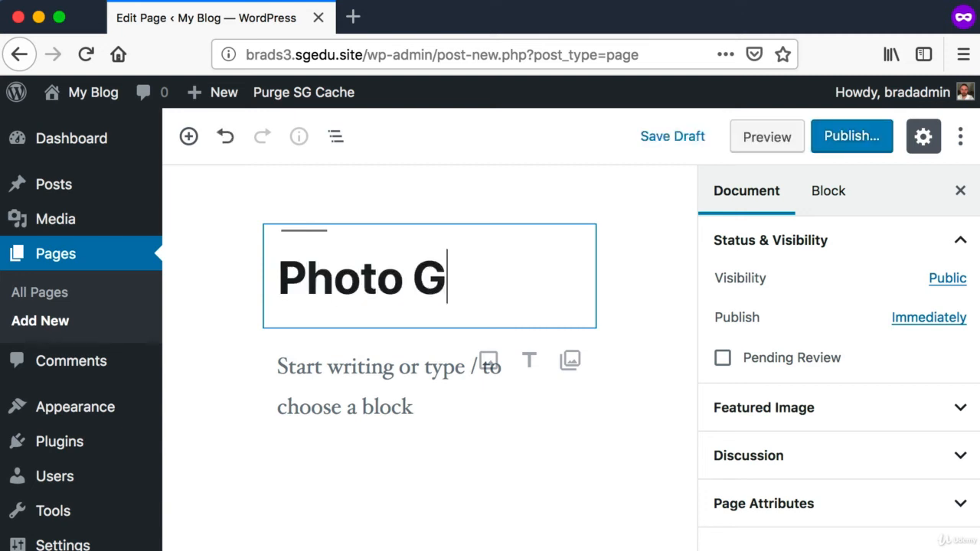
type("allery")
- Add the paragraph "Photo Gallery content will live on this page very soon." to the page and publish it
left_click(385, 357)
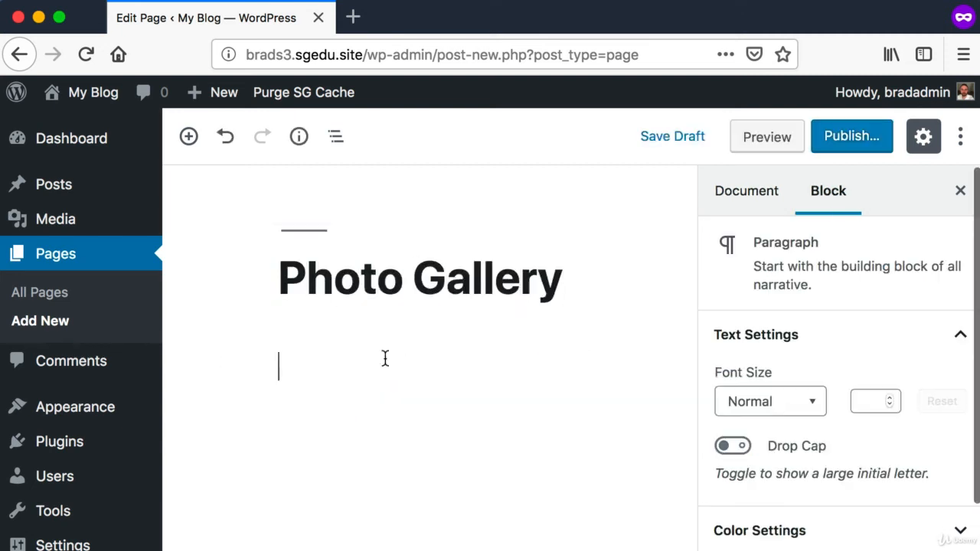
type("Photo ")
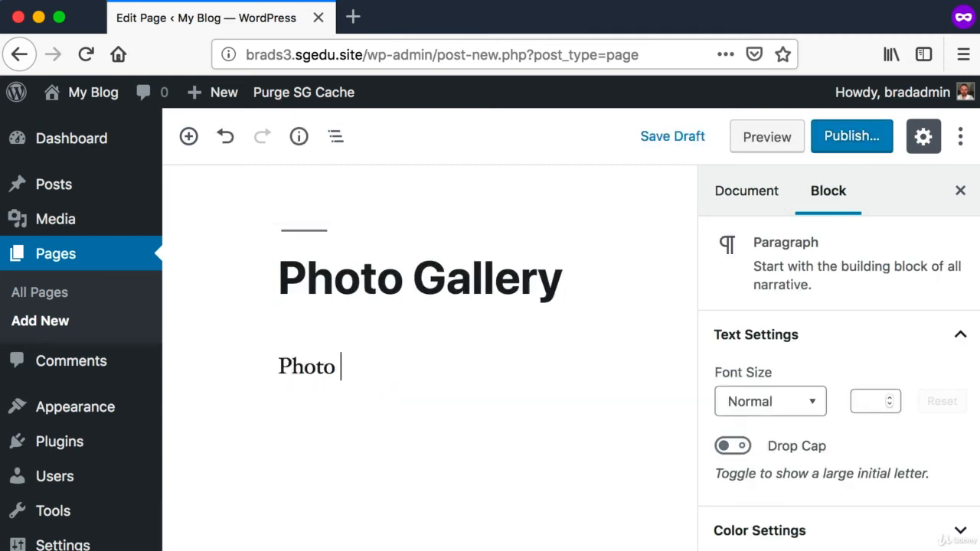
type("Gallery content will live on this page ")
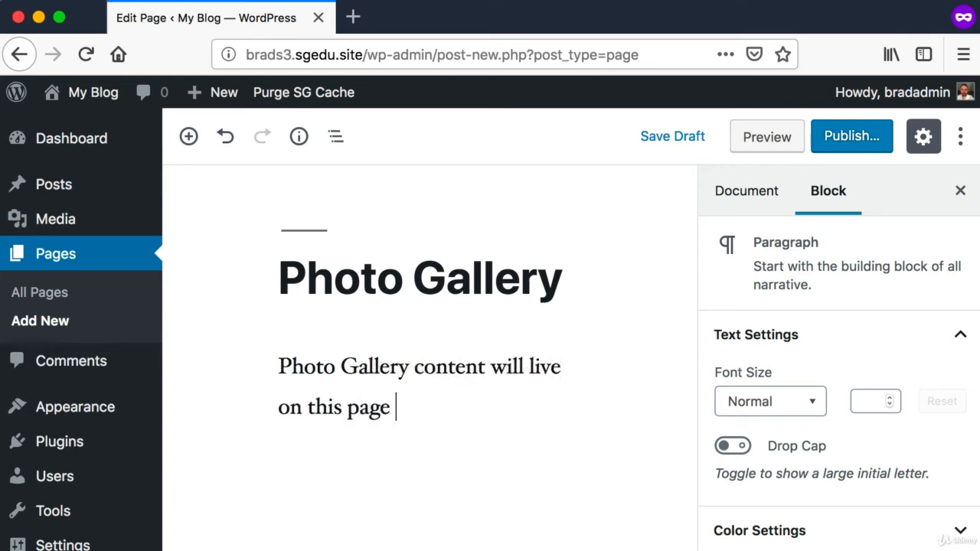
type("very soon.")
key("super+shift+4")
left_click_drag(819, 113, 882, 192)
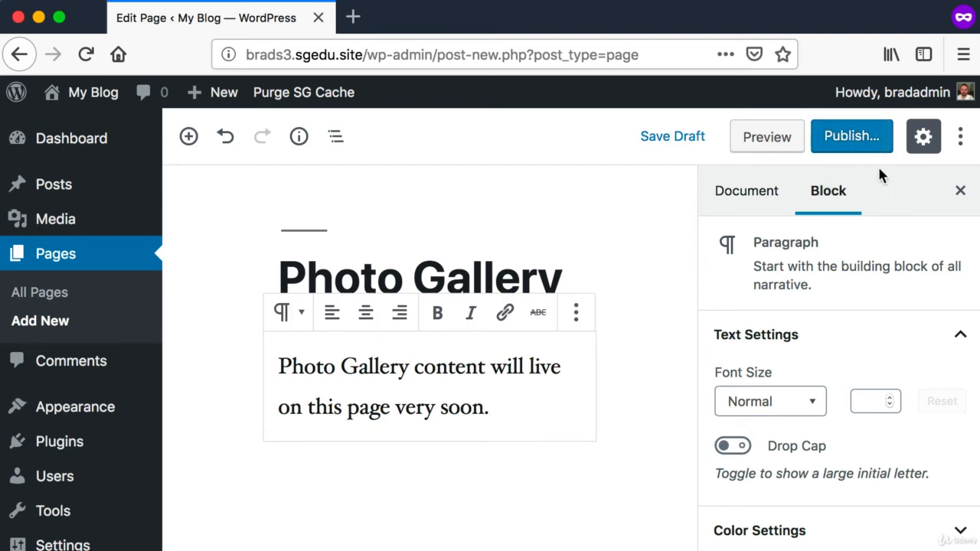
left_click(866, 146)
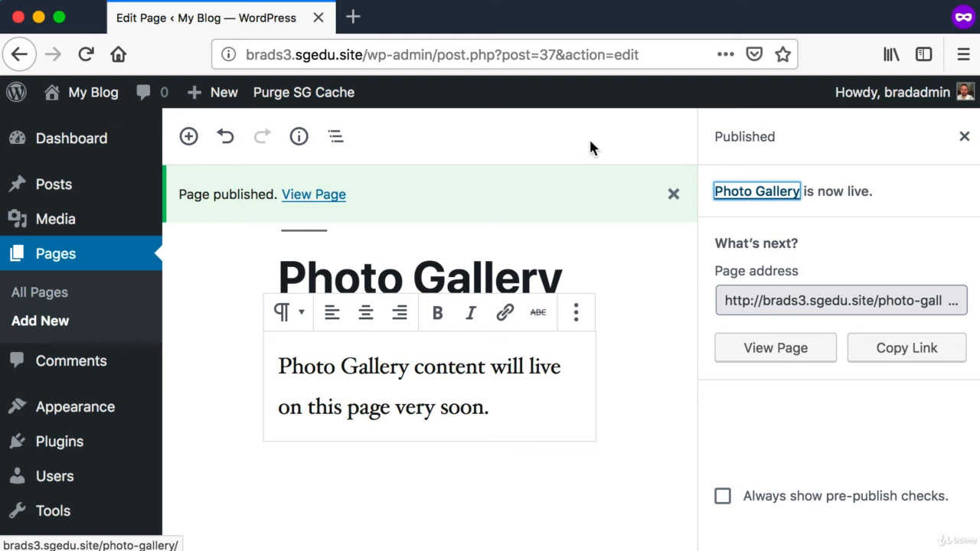
- Open the site's menu management screen and review the structure of Main Menu
mouse_move(70, 414)
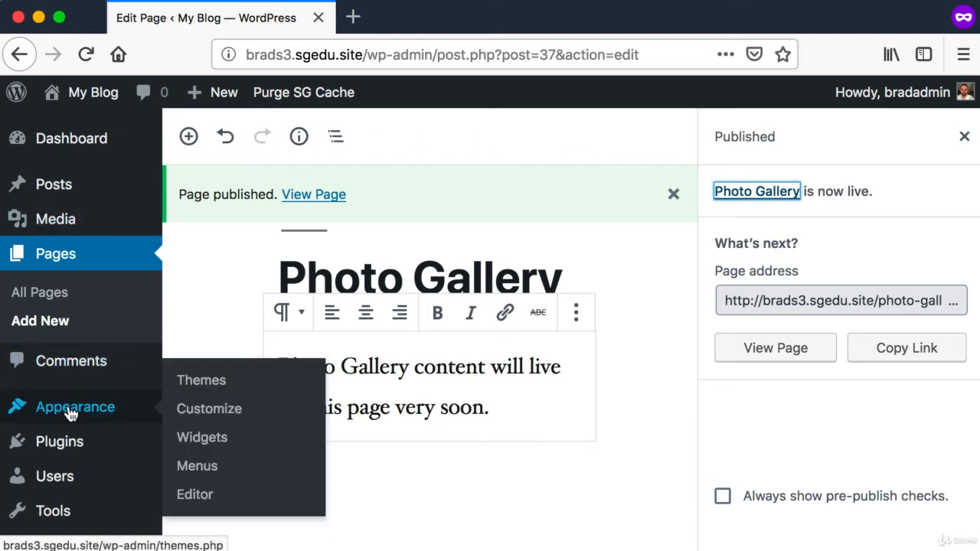
key("super+shift+4")
left_click_drag(32, 392, 90, 416)
key("Escape")
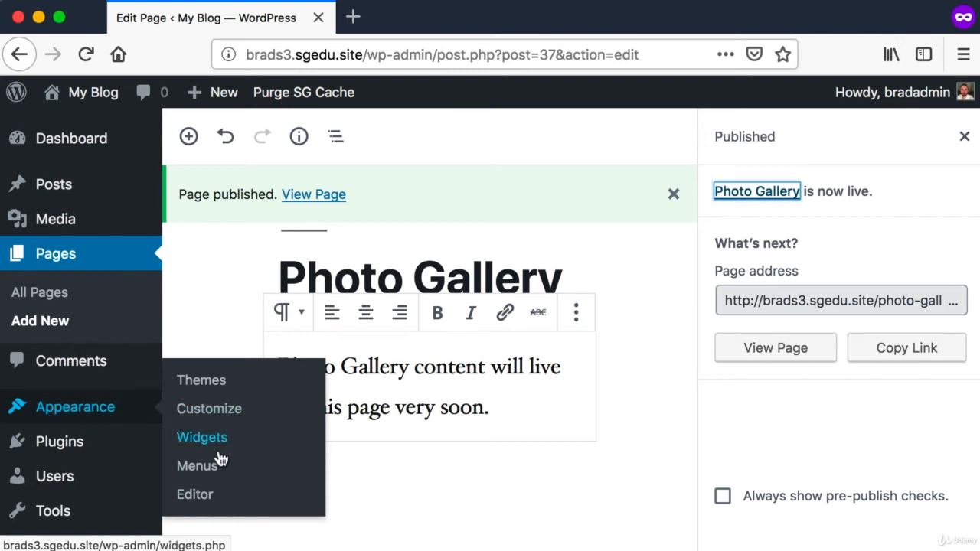
key("super+shift+4")
left_click_drag(176, 453, 255, 475)
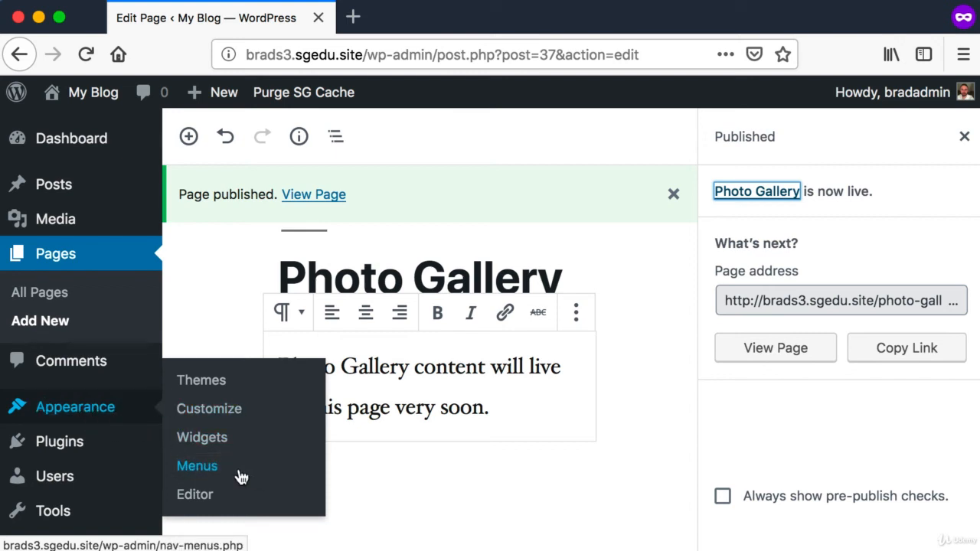
left_click(206, 467)
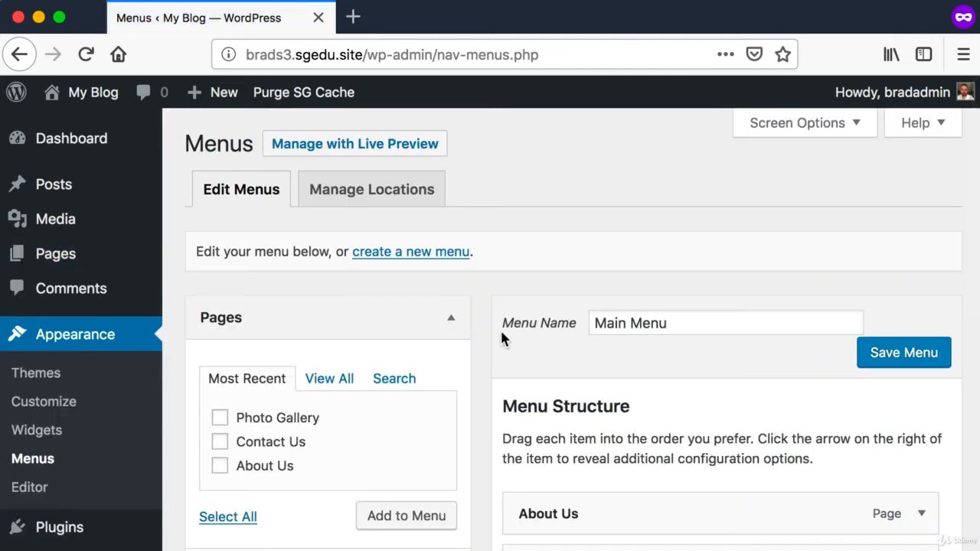
scroll(521, 328, "down", 3)
key("super+shift+4")
left_click_drag(511, 331, 907, 469)
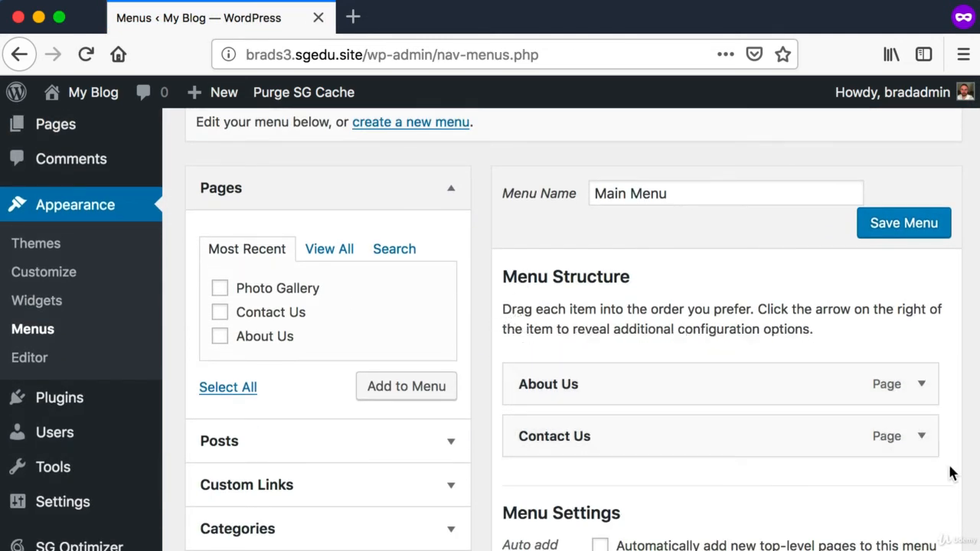
- Add the Photo Gallery page to Main Menu
key("super+shift+4")
left_click_drag(187, 268, 469, 398)
left_click(217, 288)
key("super+shift+4")
left_click_drag(205, 273, 345, 304)
key("super+shift+4")
left_click_drag(346, 366, 455, 407)
left_click(421, 385)
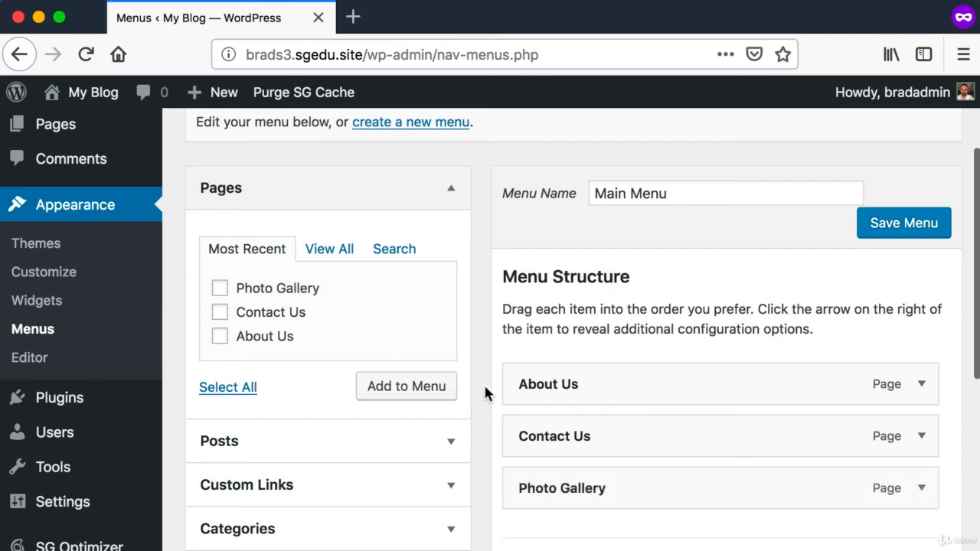
- Reorder Main Menu so Photo Gallery sits between About Us and Contact Us, and save the menu
scroll(491, 393, "down", 2)
scroll(492, 391, "down", 1)
key("super+shift+4")
left_click_drag(486, 394, 967, 458)
key("super+shift+4")
left_click_drag(495, 342, 741, 336)
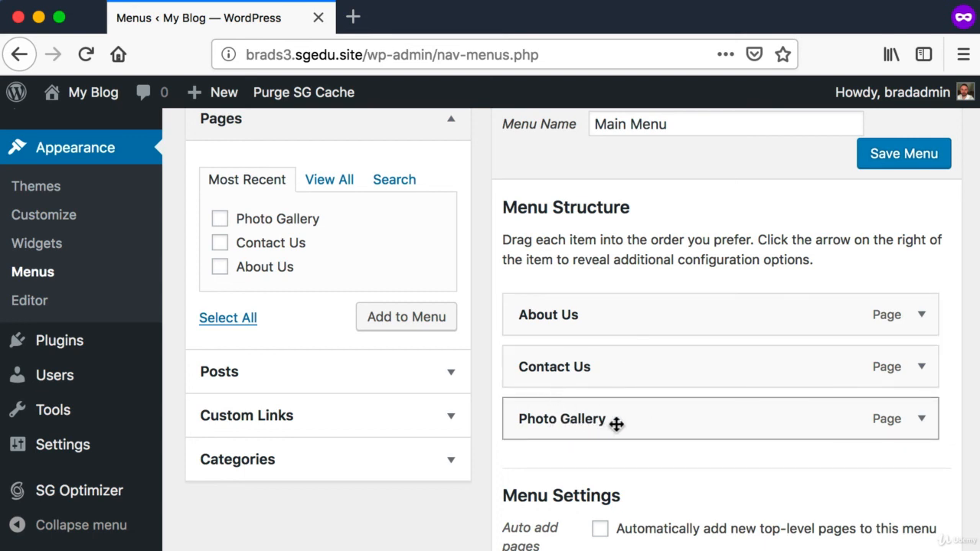
left_click_drag(656, 425, 650, 377)
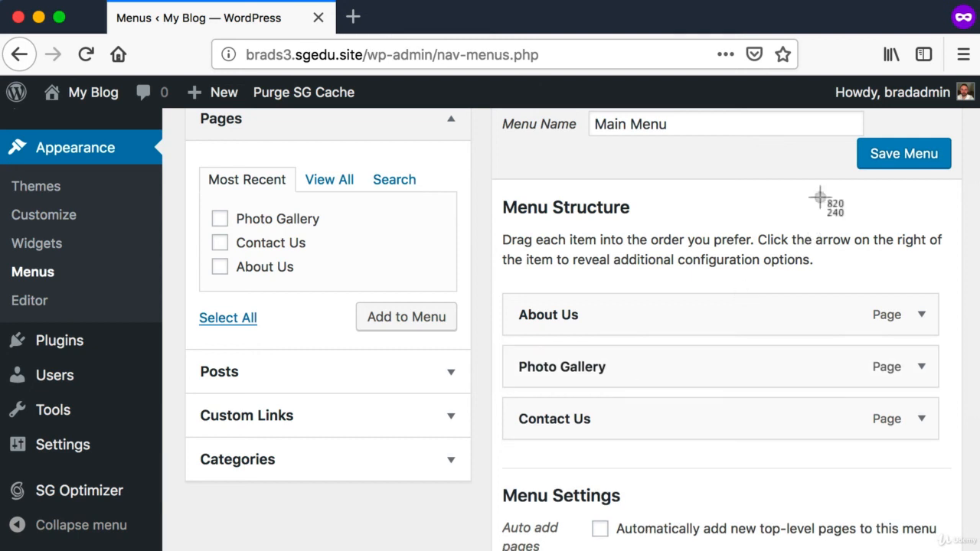
left_click(926, 161)
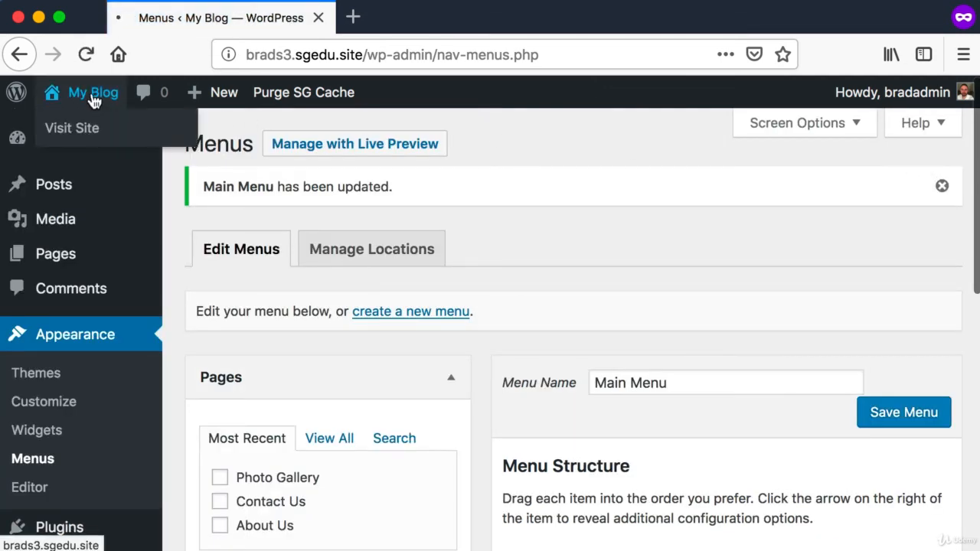
- Visit the live site and examine the Photo Gallery link's place in the navigation
left_click(93, 98)
key("super+shift+4")
left_click_drag(320, 238, 665, 201)
key("super+shift+4")
left_click_drag(276, 203, 438, 263)
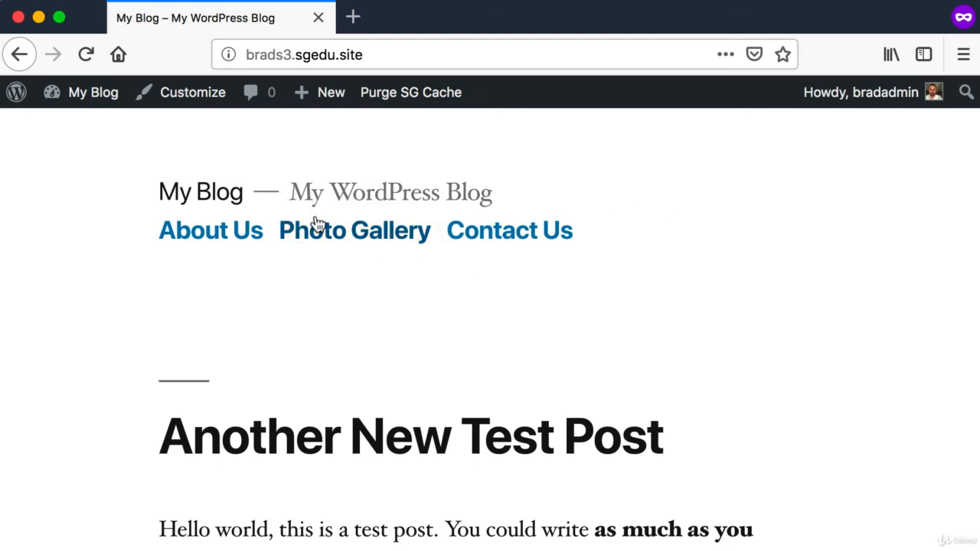
- Follow the Photo Gallery link in the site navigation and read the page's heading and paragraph
left_click(317, 225)
scroll(307, 260, "down", 3)
left_click_drag(189, 275, 527, 447)
left_click(525, 442)
scroll(524, 440, "up", 2)
scroll(527, 440, "down", 1)
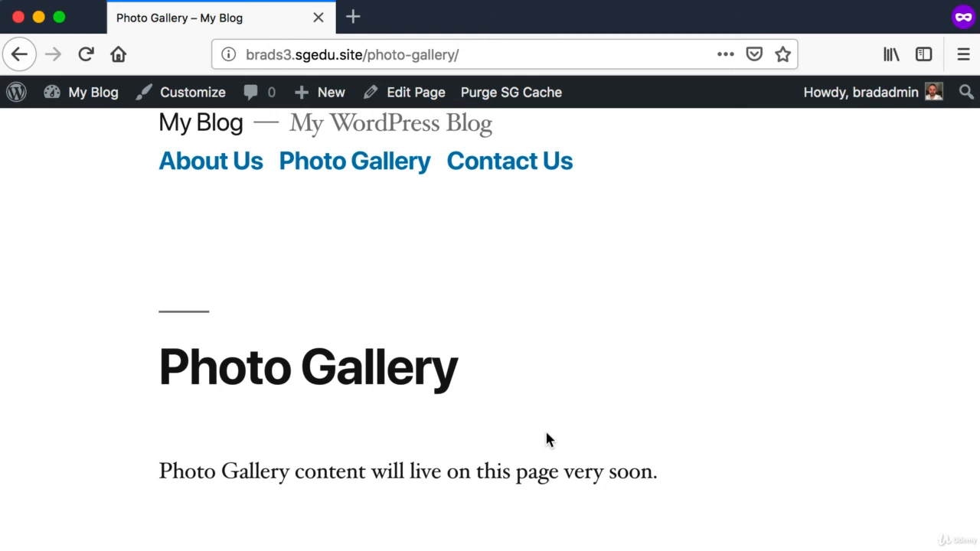
- Test the About Us, Photo Gallery and Contact Us navigation links in turn, and look over the Contact Us page
scroll(230, 233, "up", 2)
left_click(226, 234)
left_click(332, 238)
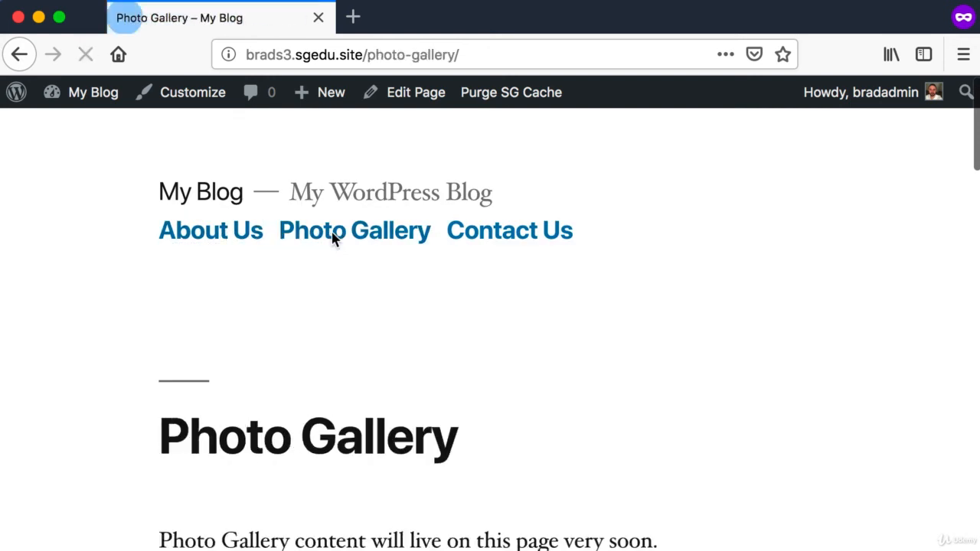
left_click(490, 237)
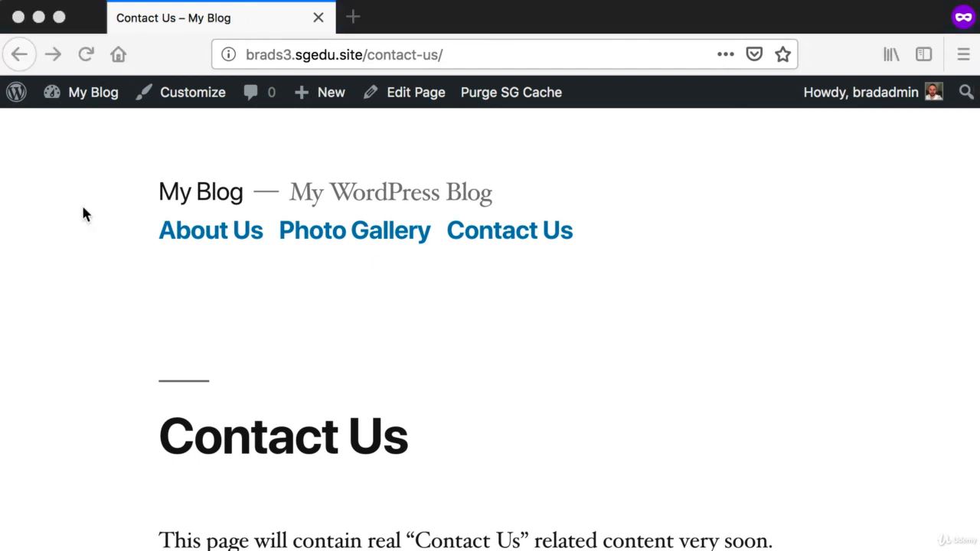
key("super+shift+4")
left_click_drag(157, 139, 818, 539)
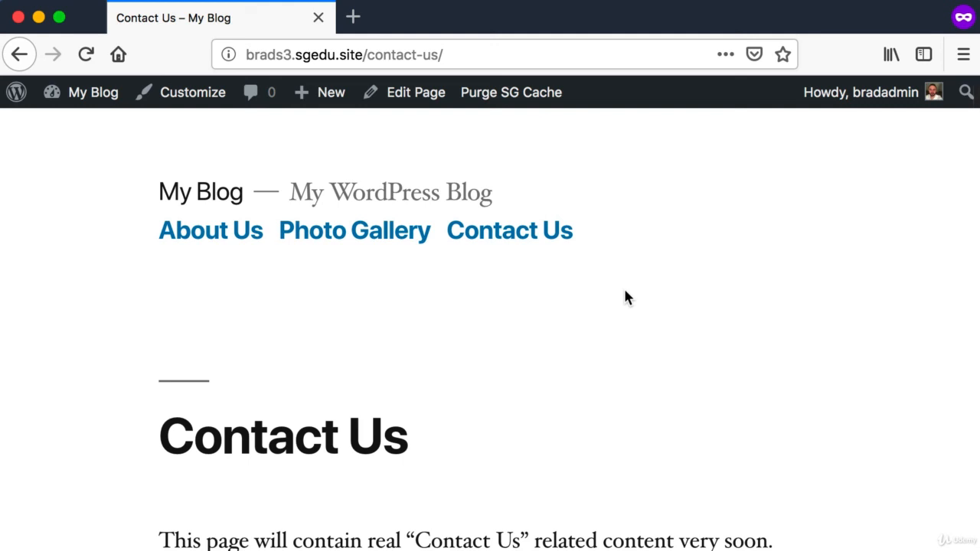